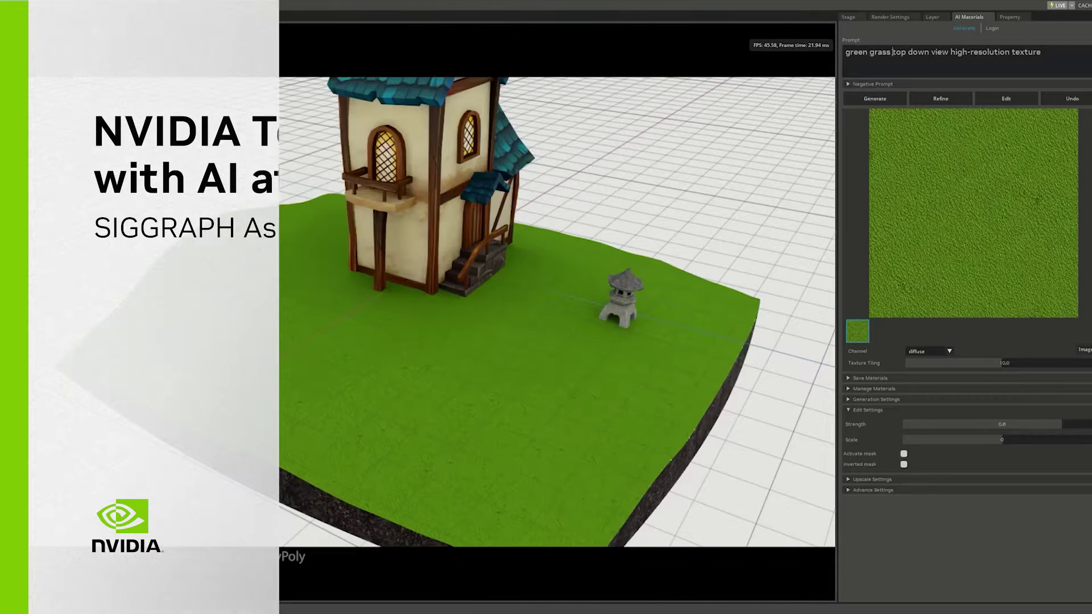
Regenerate the ground as green grass with daisies and raise texture tiling to 11.0
type("with daisies")
left_click(874, 98)
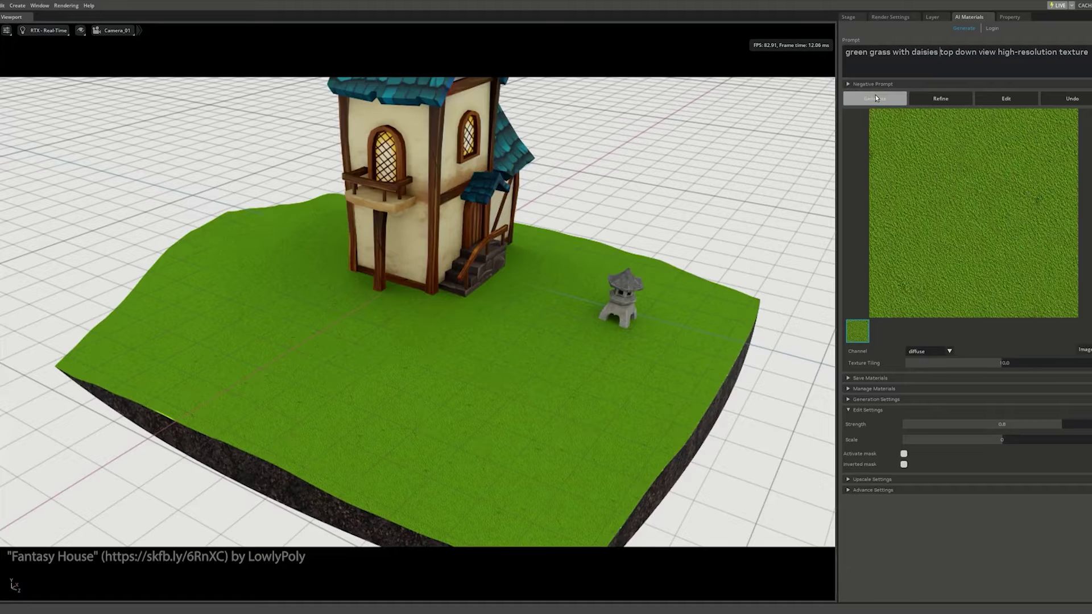
left_click(937, 363)
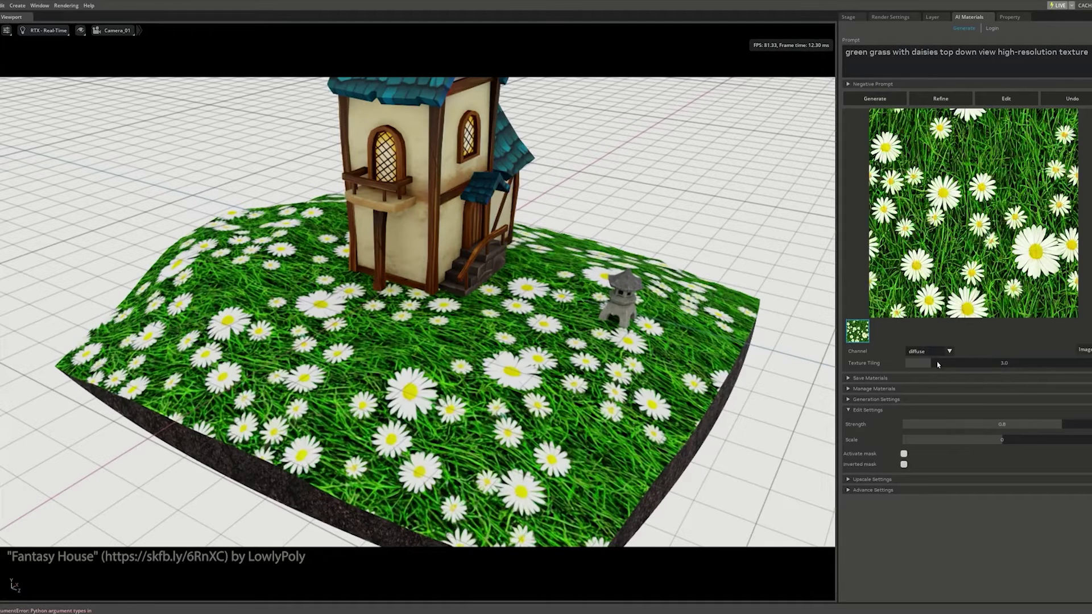
left_click_drag(946, 364, 1008, 363)
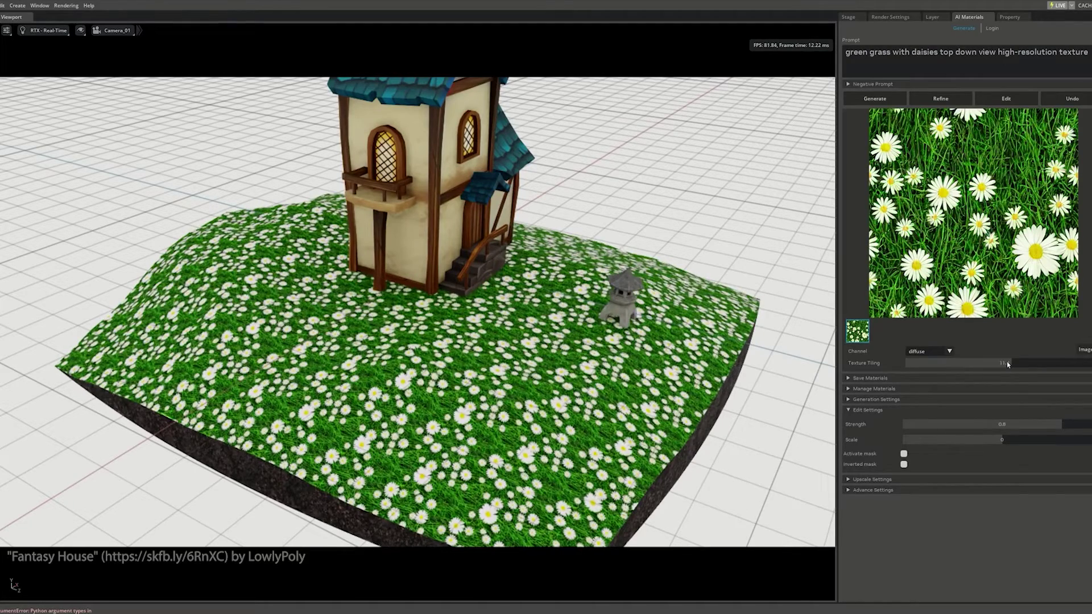
Keep the diffuse channel and turn on masking for part of the texture
left_click(949, 352)
left_click(949, 352)
left_click(904, 454)
Replace the prompt with 'garden rocks marble chips' and run Edit on the masked region
left_click_drag(1088, 52, 829, 51)
type("garden rocks marble chips top down view high-resolution pile")
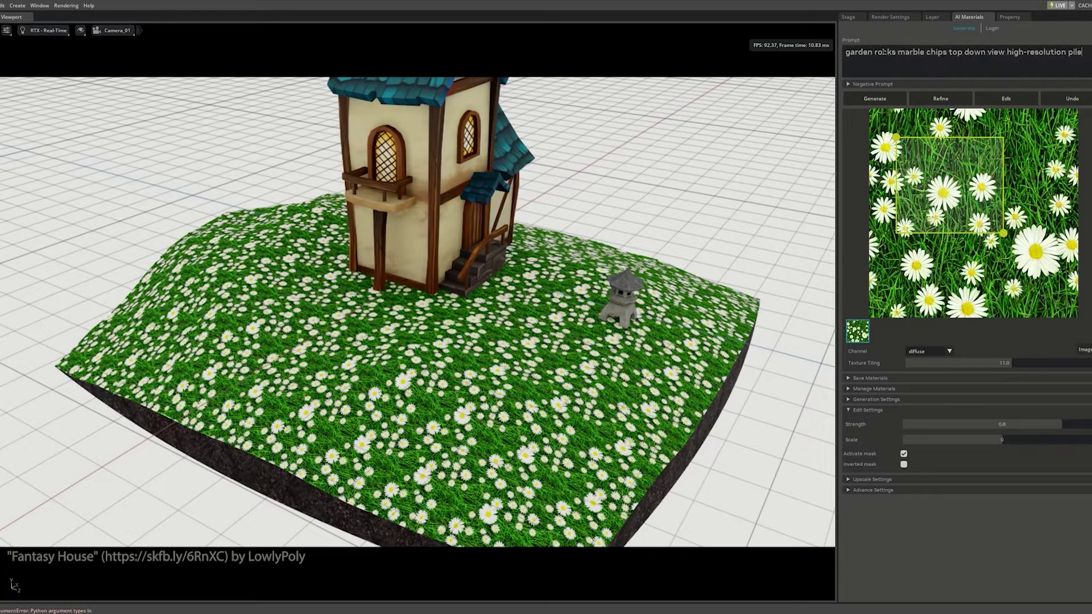
left_click(996, 99)
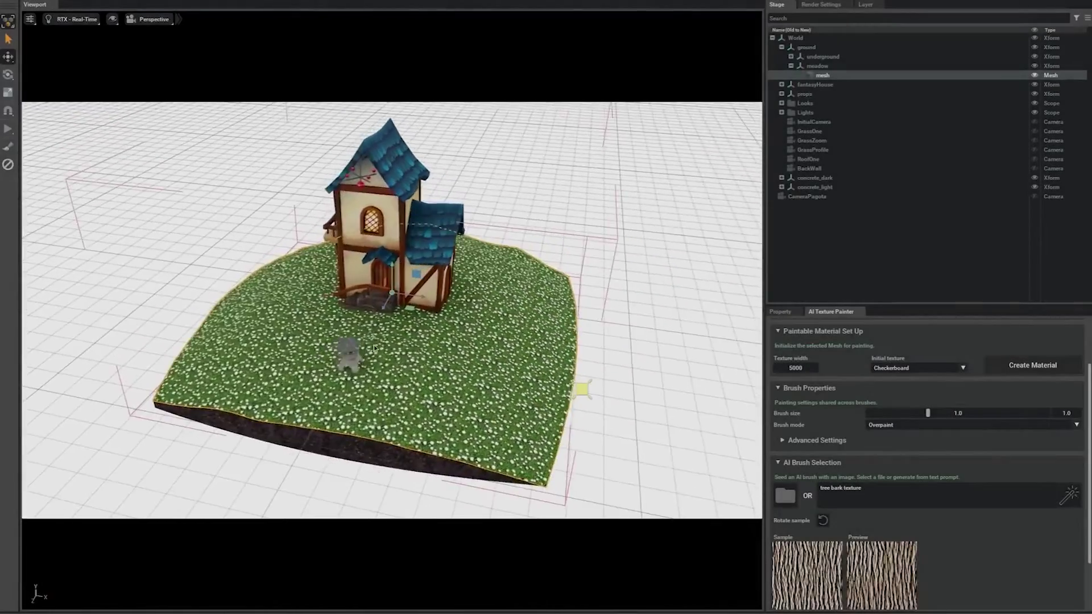
View the terrain through the GrassOne camera
left_click(149, 19)
mouse_move(179, 39)
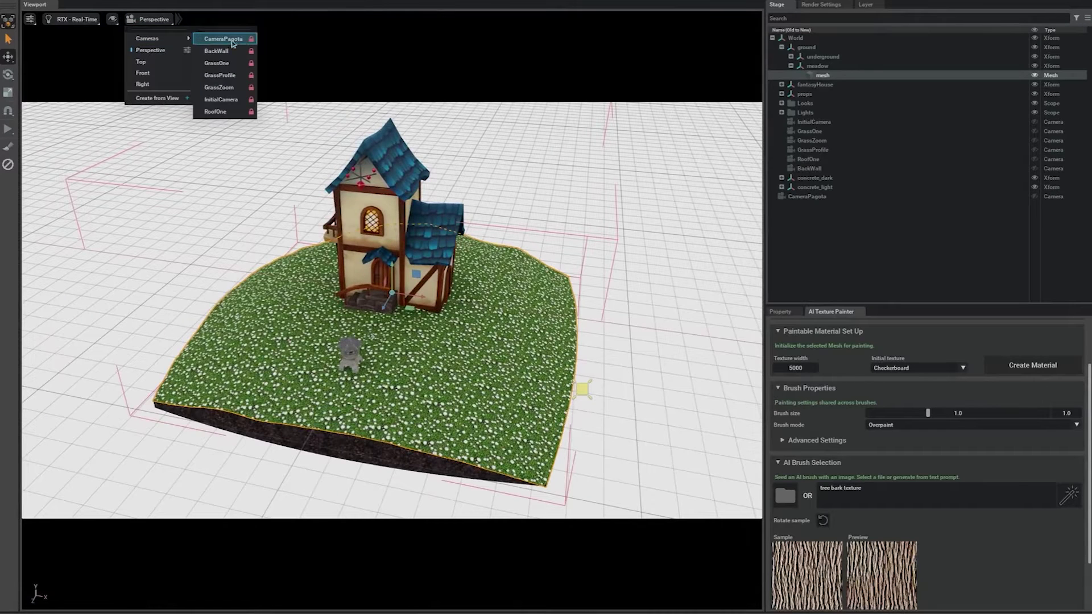
left_click(217, 63)
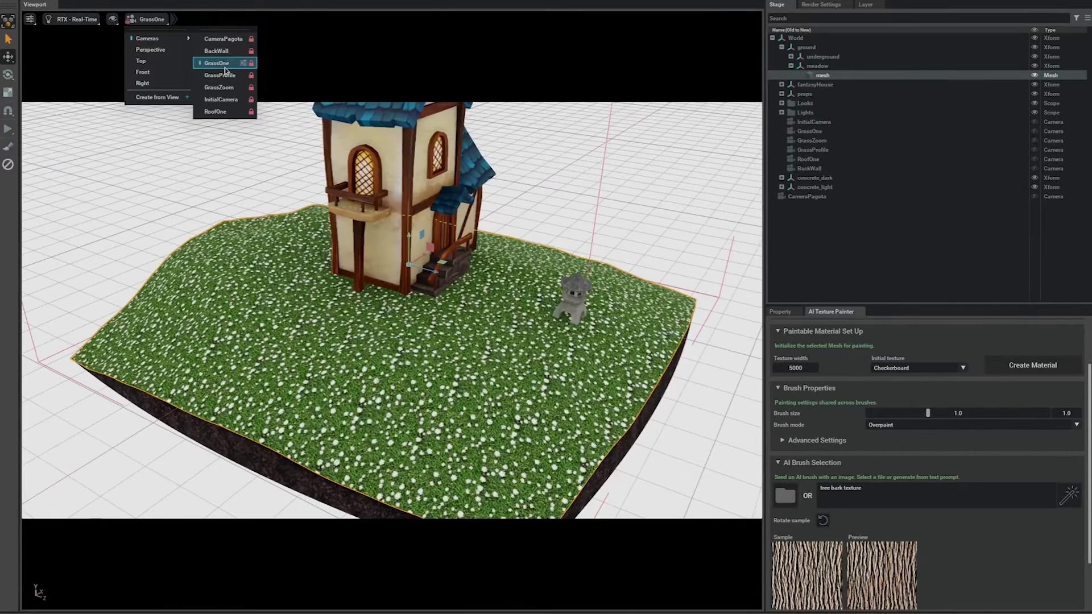
Create a paintable material for the meadow mesh starting from its existing texture
left_click(601, 68)
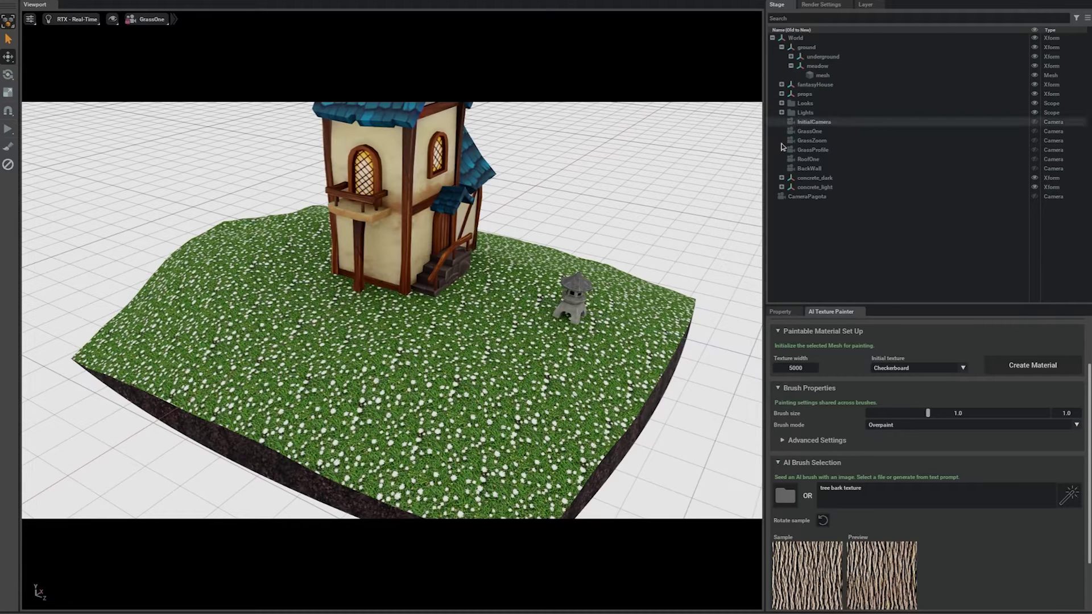
left_click(610, 352)
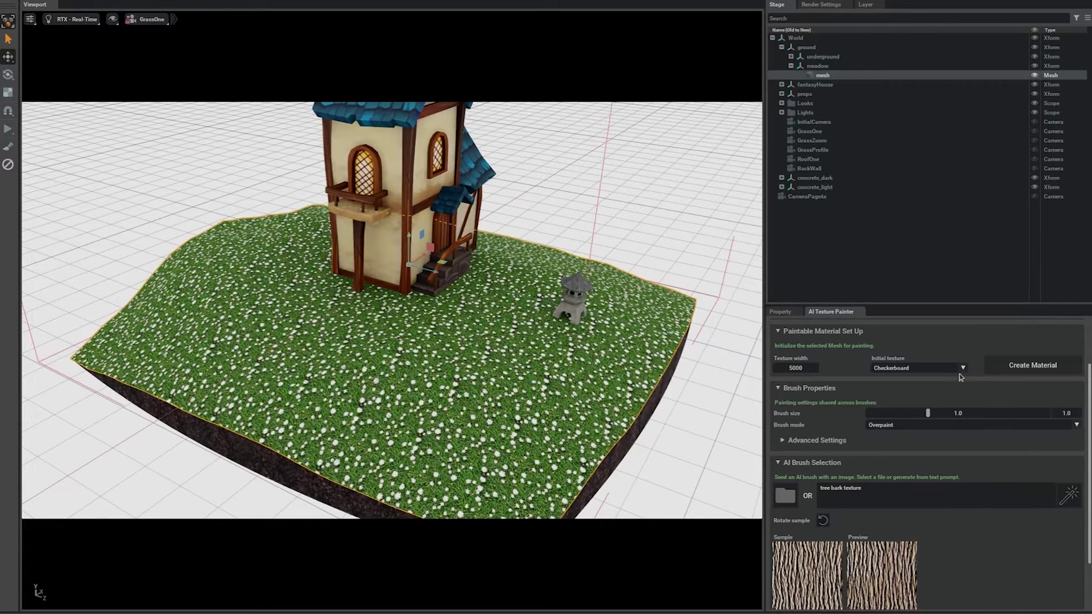
left_click(961, 368)
left_click(936, 396)
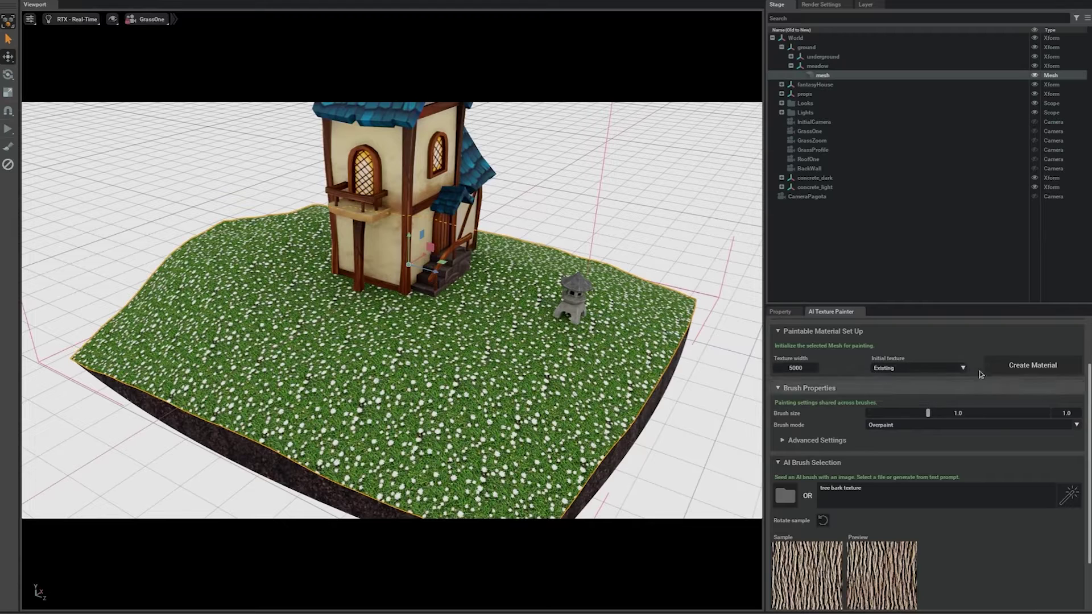
left_click(1039, 364)
Load stonemoss.png as the AI brush, activate it, and paint a winding path from the stairs
scroll(961, 390, "down", 2)
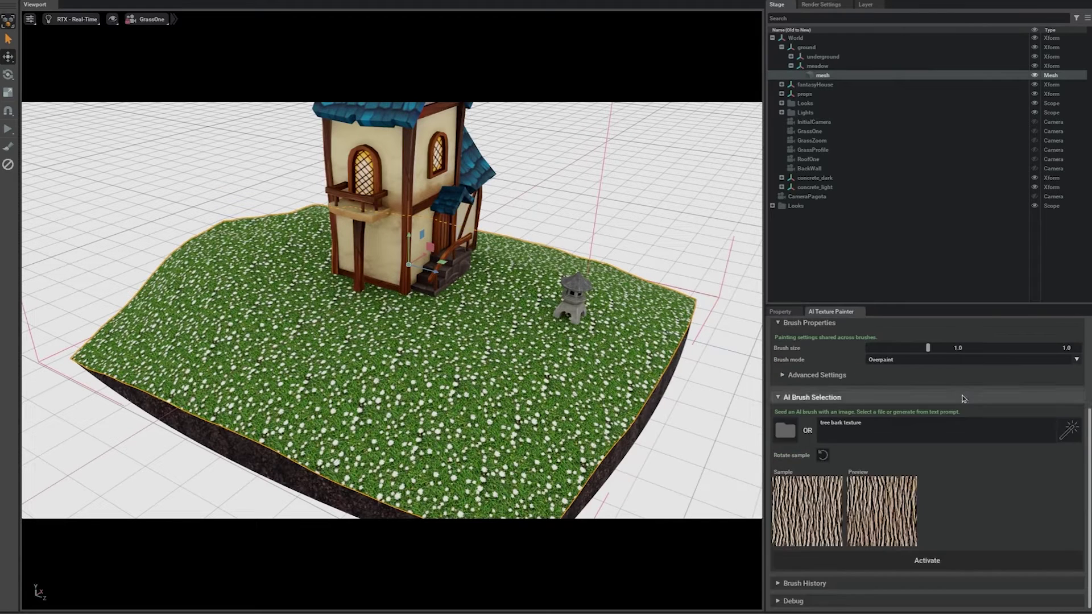
left_click(786, 434)
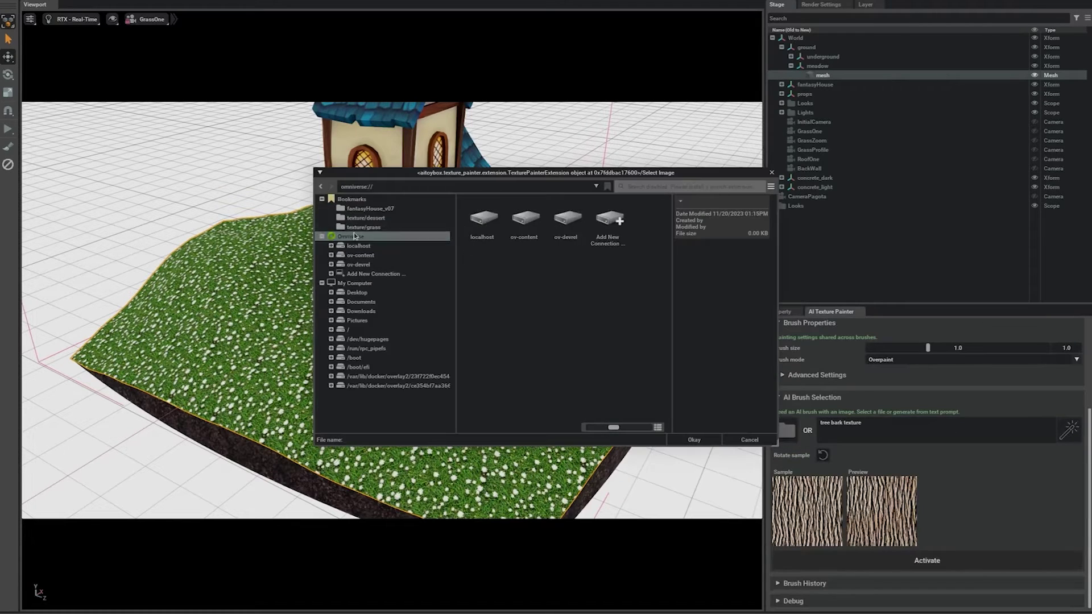
double_click(568, 216)
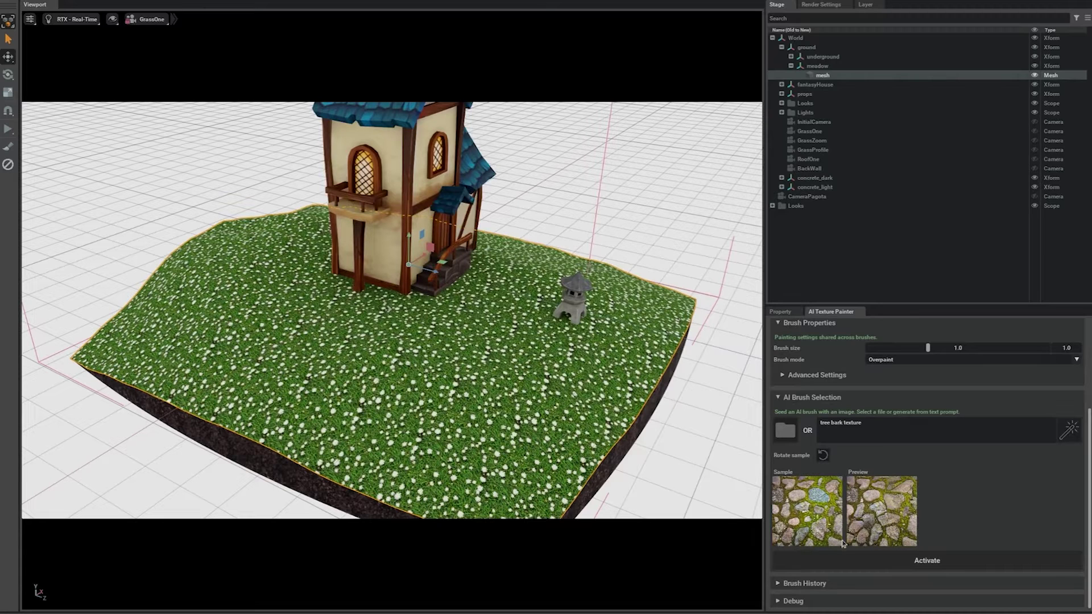
left_click(875, 560)
mouse_move(426, 295)
left_mouse_down()
mouse_move(400, 352)
mouse_move(420, 388)
mouse_move(496, 400)
mouse_move(592, 386)
mouse_move(663, 412)
left_mouse_up()
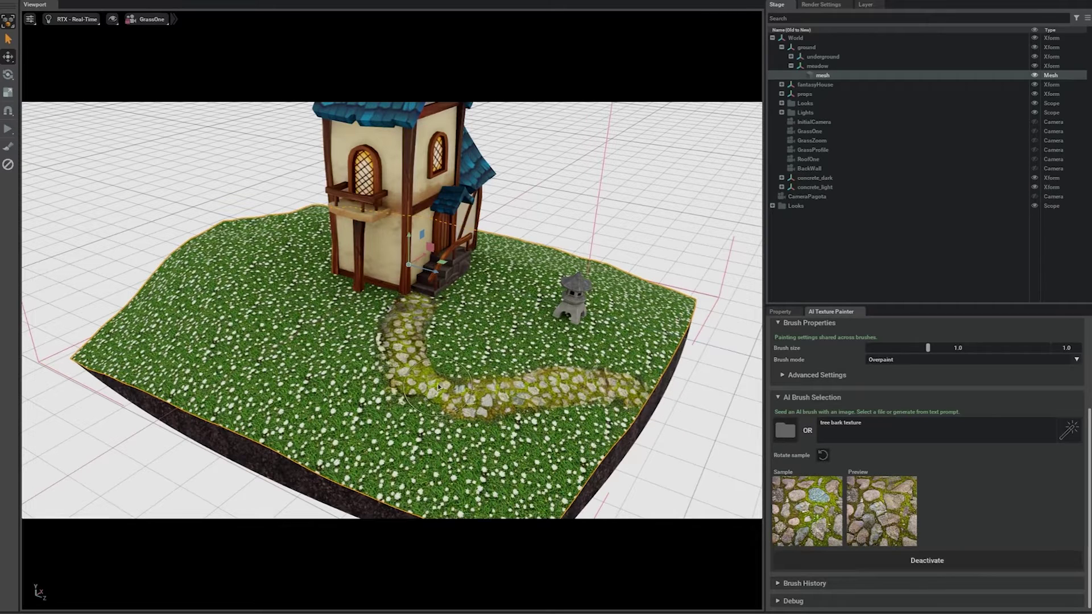
left_click(159, 22)
In the GrassZoom close-up, repaint stones on the path's lower bend and select the brush prompt
mouse_move(149, 38)
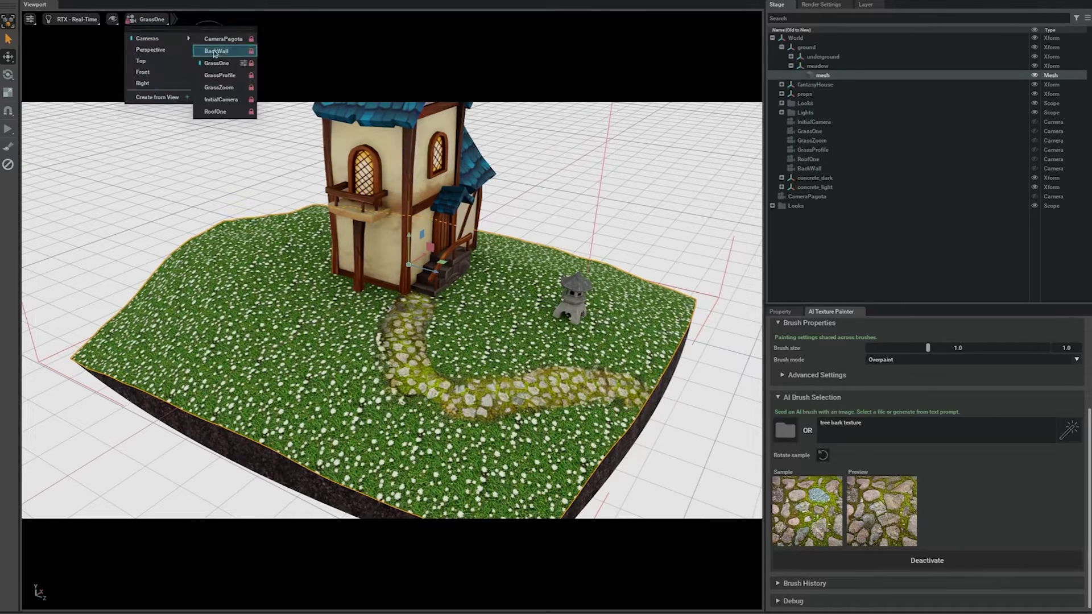
left_click(219, 87)
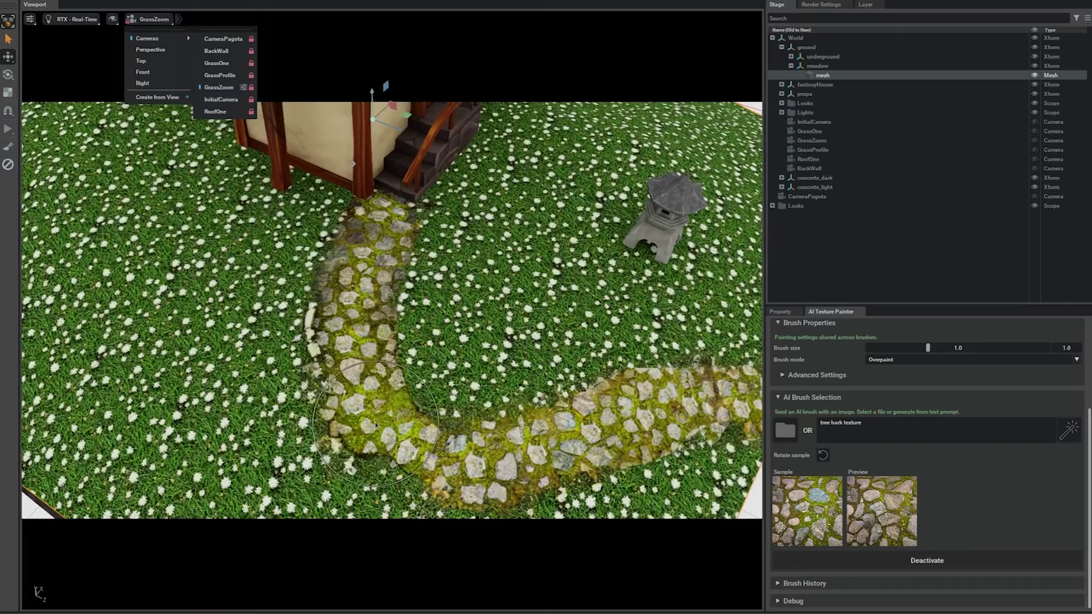
left_click(398, 431)
mouse_move(398, 431)
left_mouse_down()
mouse_move(393, 469)
mouse_move(432, 489)
mouse_move(546, 489)
left_mouse_up()
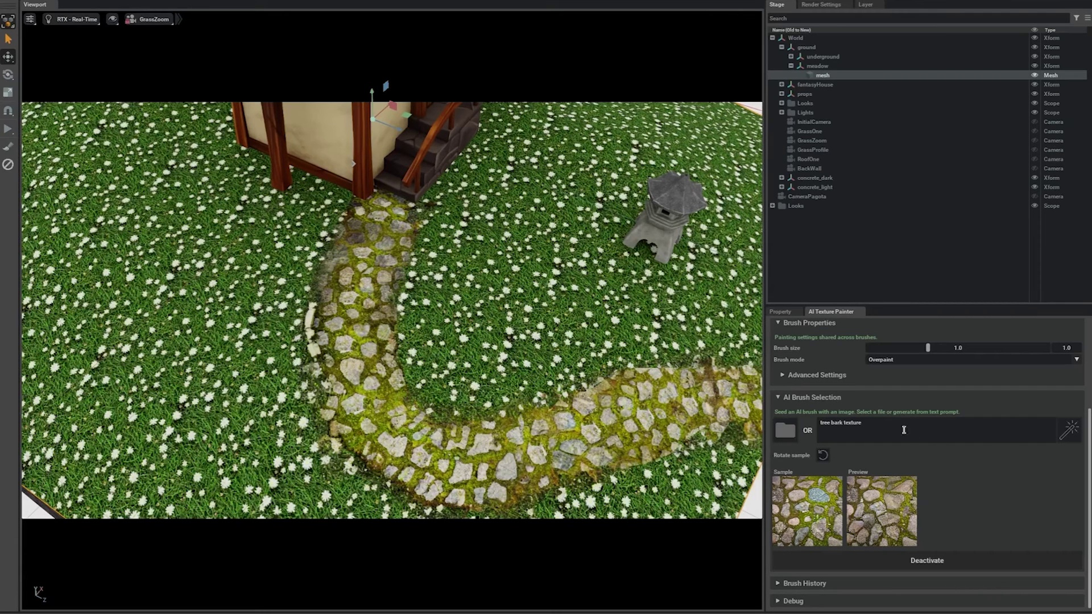
left_click_drag(887, 425, 807, 429)
Paste the 'garden rocks marble chips' prompt and generate a marble-chip brush sample
type("garden rocks marble chips top down view high-resolution pile")
left_click(1068, 433)
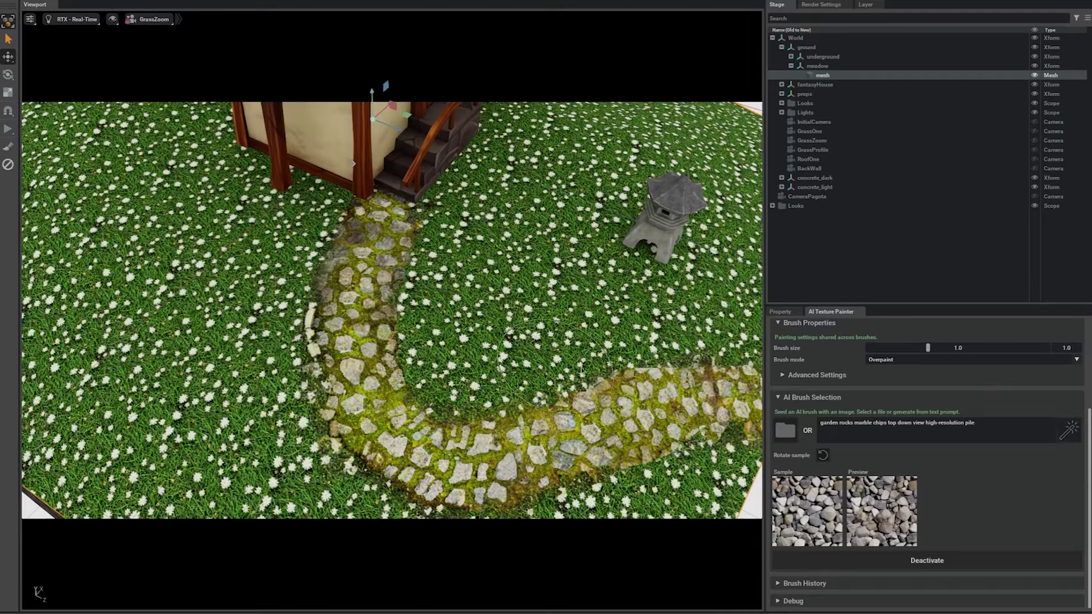
Shrink the brush to 0.46, paint marble chips along both path edges, then deactivate it
left_click_drag(904, 349, 885, 348)
mouse_move(336, 219)
left_mouse_down()
mouse_move(297, 307)
mouse_move(313, 417)
mouse_move(358, 480)
mouse_move(438, 515)
left_mouse_up()
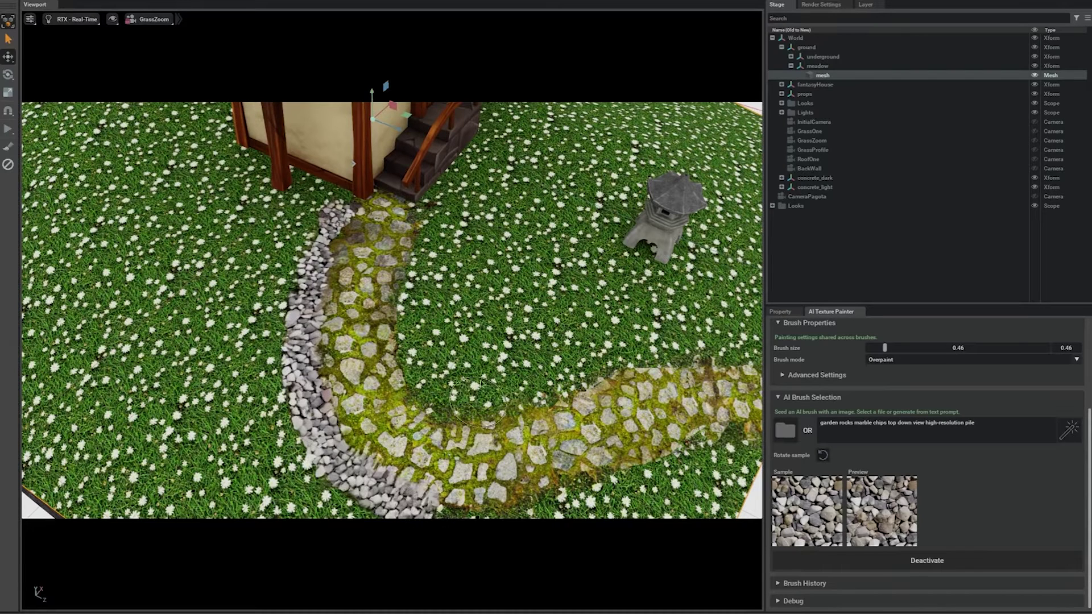
left_click_drag(418, 206, 401, 338)
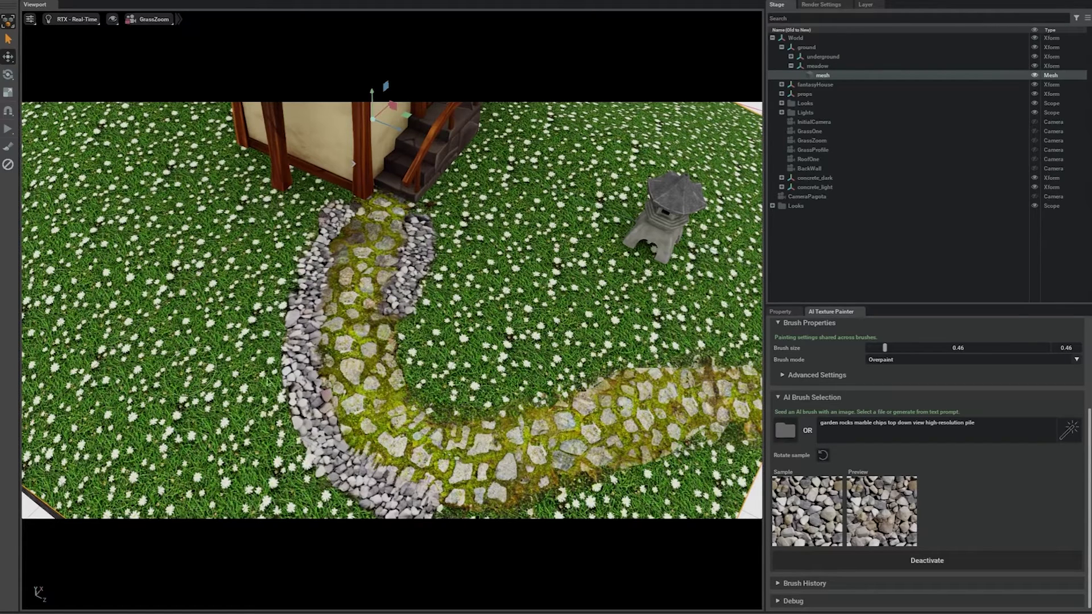
mouse_move(387, 309)
left_mouse_down()
mouse_move(406, 402)
mouse_move(436, 420)
mouse_move(535, 410)
mouse_move(675, 367)
mouse_move(750, 353)
left_mouse_up()
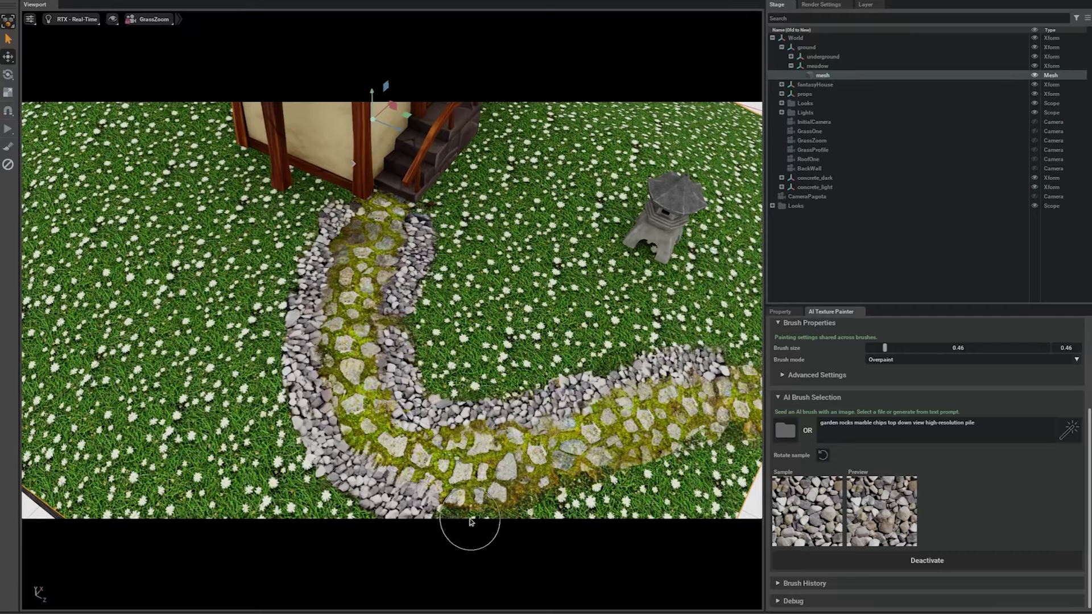
mouse_move(505, 512)
left_mouse_down()
mouse_move(715, 447)
mouse_move(731, 455)
mouse_move(719, 433)
left_mouse_up()
left_click(891, 562)
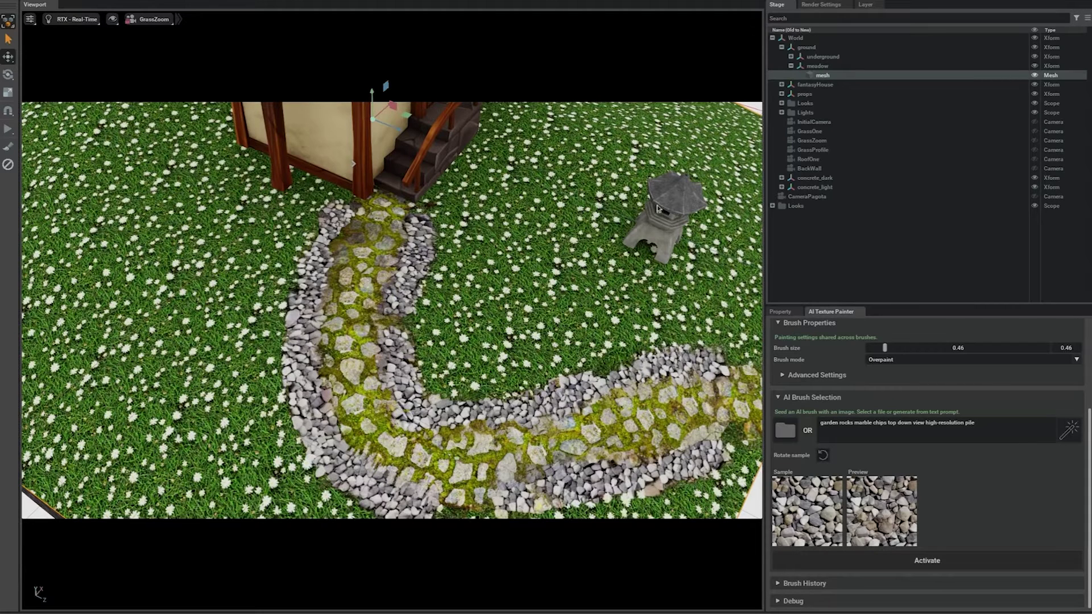
left_click(149, 19)
Switch to the CameraPagoda view and create a paintable material for the pagoda roof
mouse_move(154, 38)
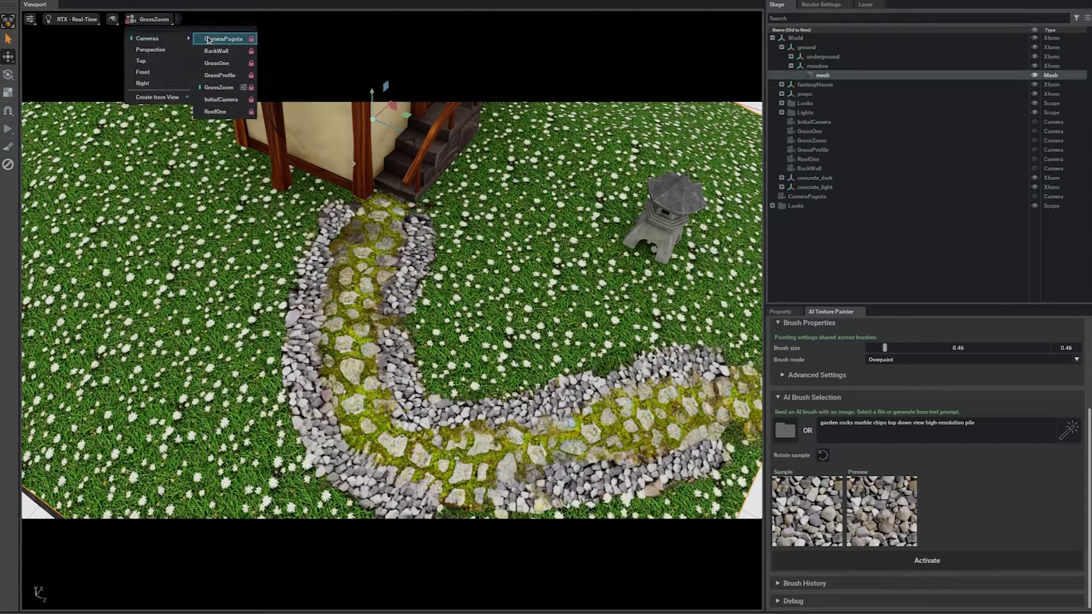
left_click(223, 39)
left_click(373, 240)
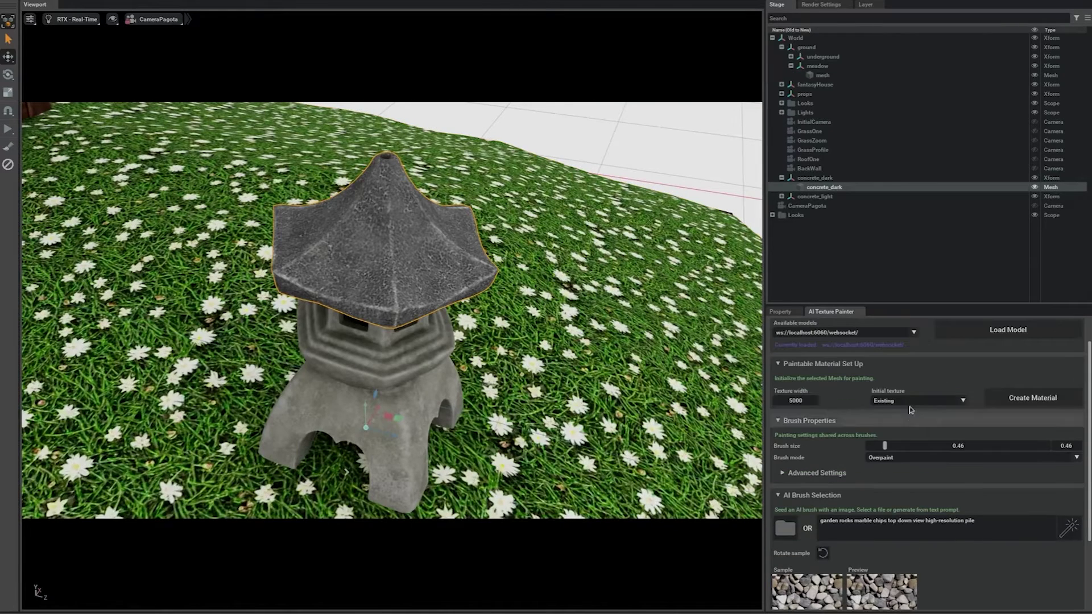
left_click(1052, 404)
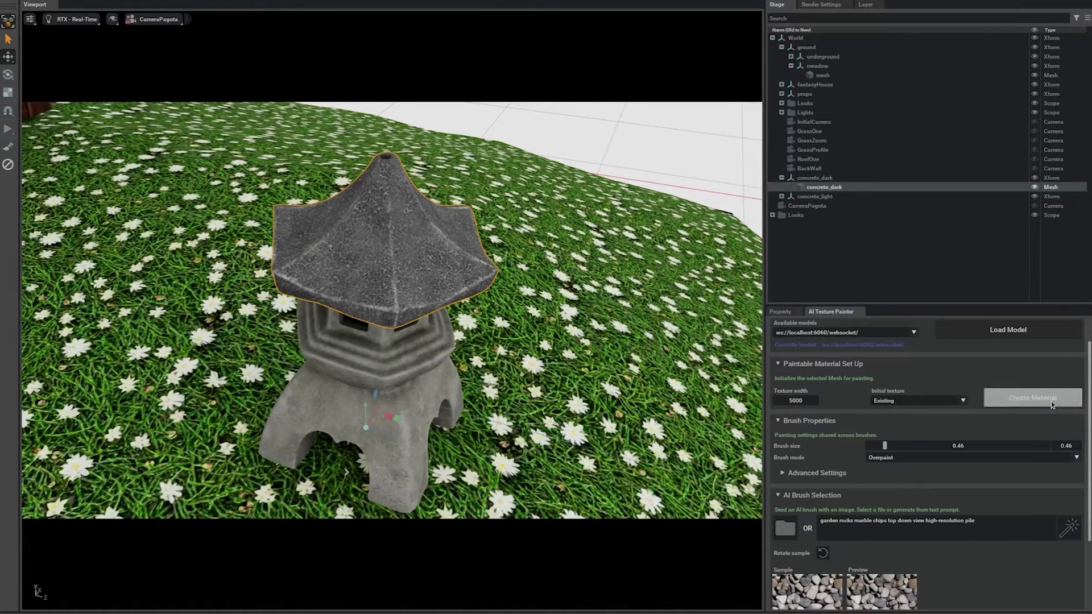
Load moss.png as the brush sample and activate the moss brush
scroll(910, 455, "down", 2)
left_click(783, 468)
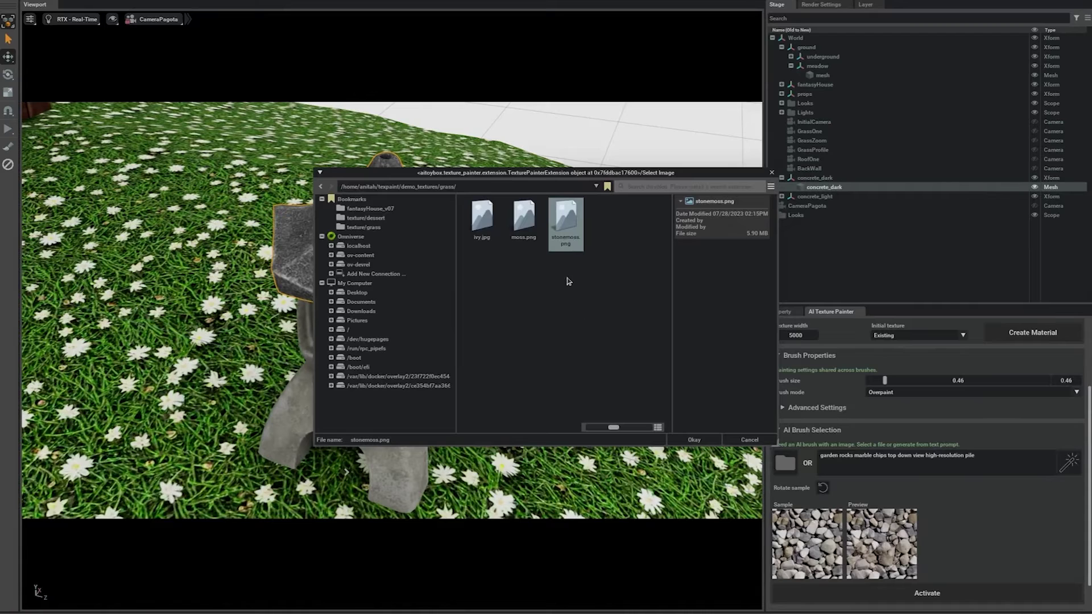
double_click(532, 233)
scroll(919, 563, "down", 1)
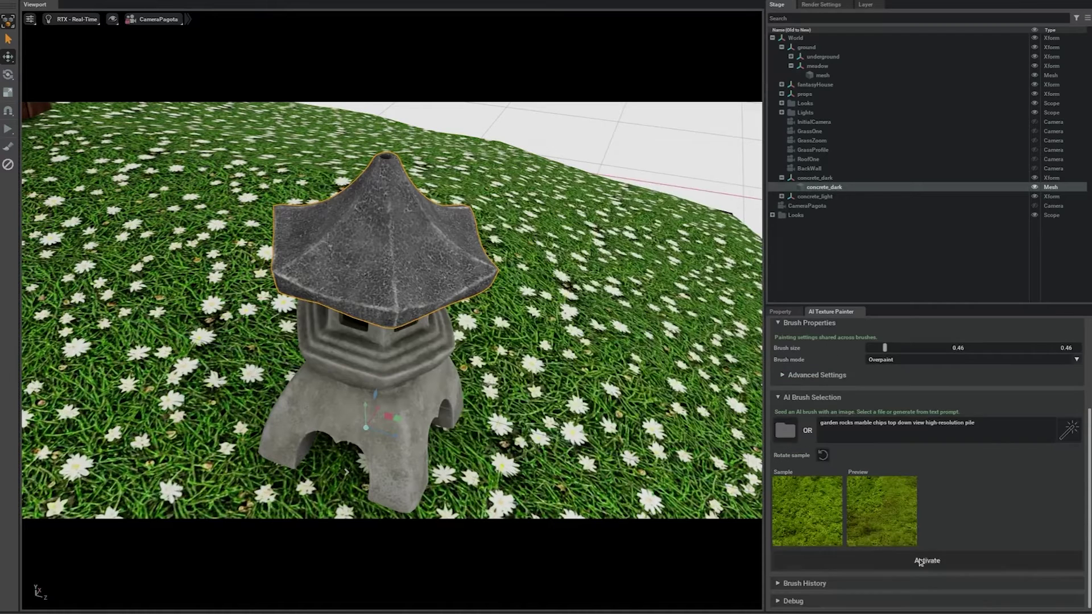
left_click(910, 561)
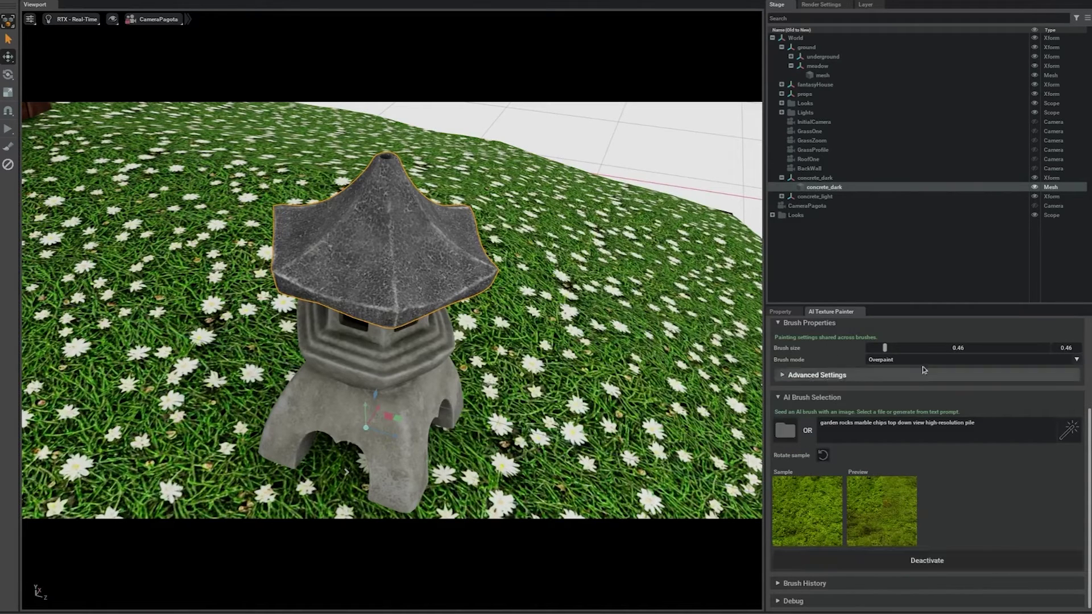
Enlarge the brush to 1.34 and paint moss streaks from the roof tip and down its right ridge
left_click(926, 348)
left_click_drag(927, 348, 955, 348)
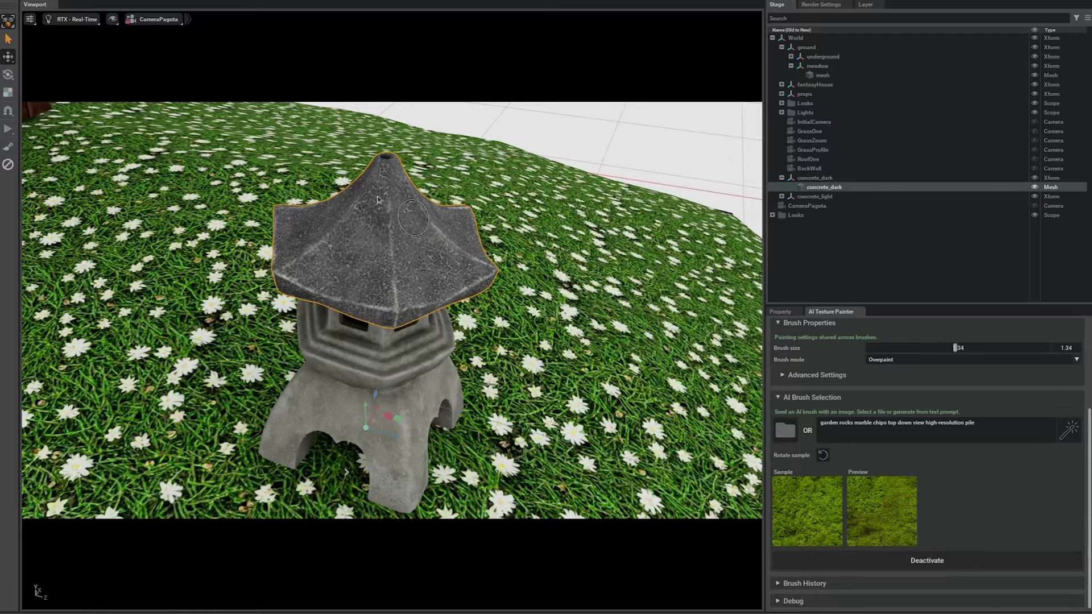
left_click_drag(390, 175, 393, 299)
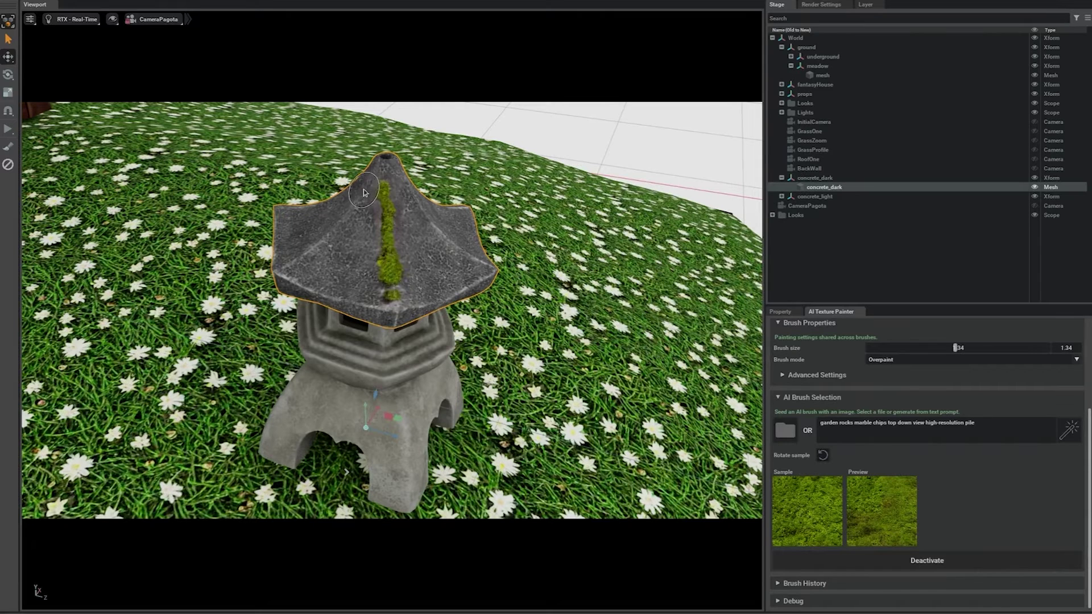
mouse_move(364, 190)
left_mouse_down()
mouse_move(334, 240)
mouse_move(296, 269)
left_mouse_up()
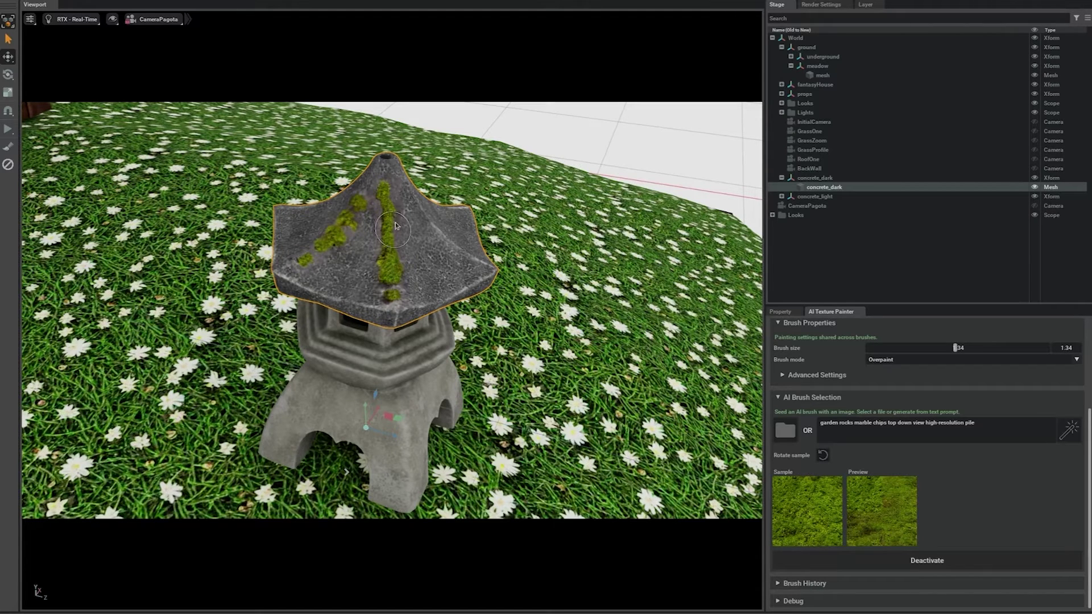
left_click(417, 205)
left_click_drag(450, 240, 483, 270)
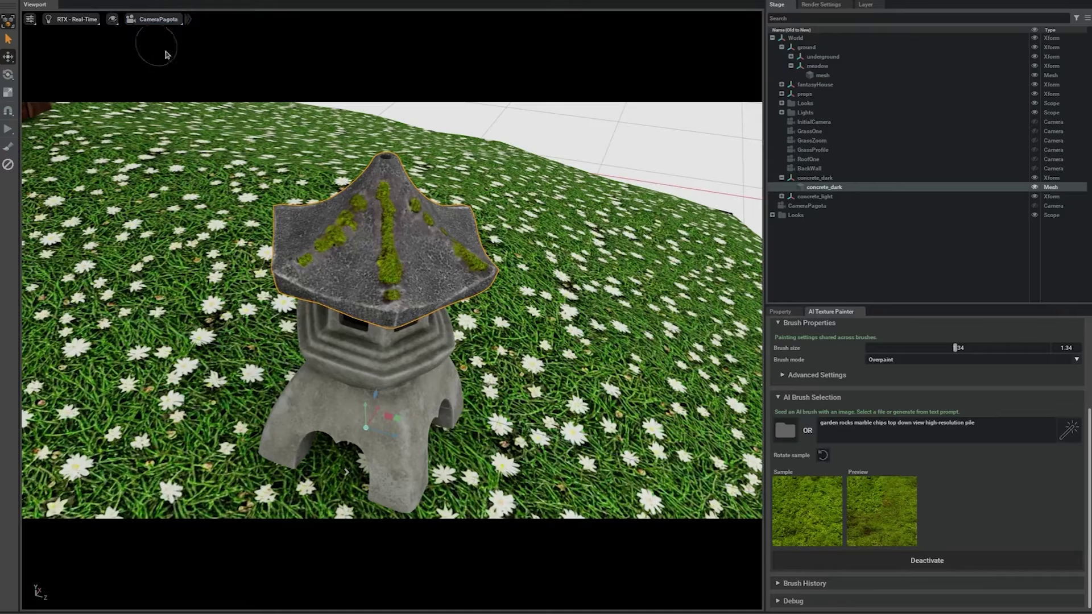
From a higher view over the pagoda, fill in the moss trail on the roof
scroll(445, 198, "down", 2)
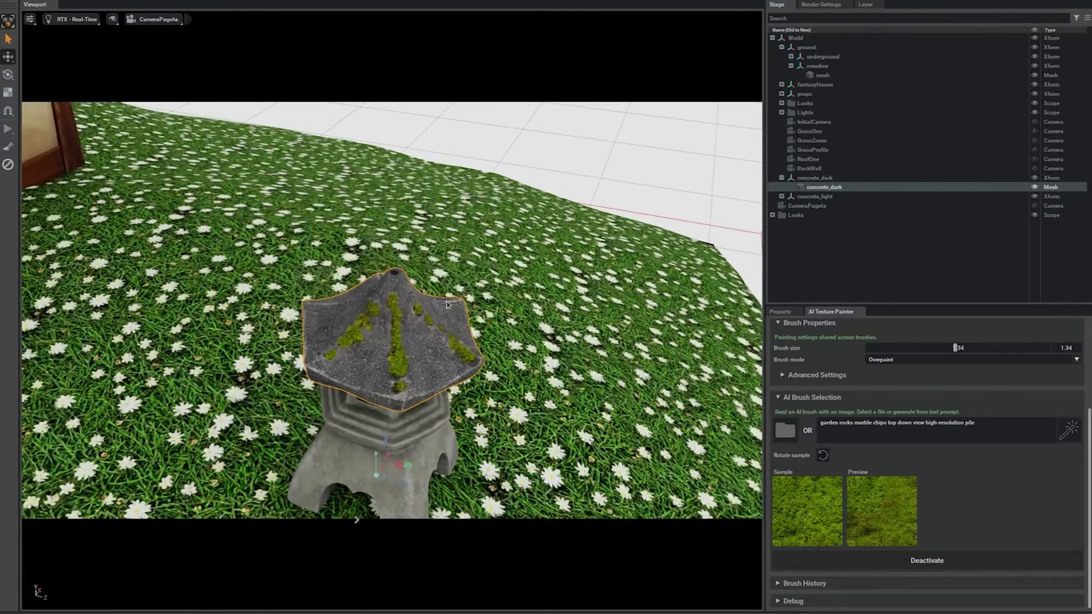
mouse_move(446, 301)
left_mouse_down("alt")
mouse_move(368, 306)
mouse_move(419, 333)
mouse_move(447, 384)
left_mouse_up("alt")
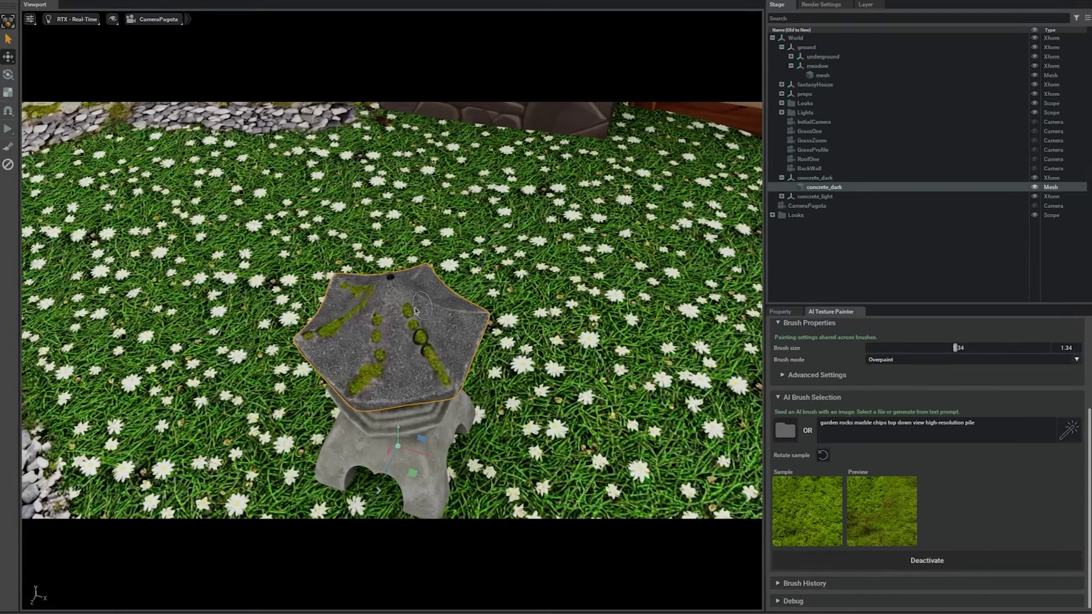
mouse_move(420, 346)
left_mouse_down()
mouse_move(429, 328)
mouse_move(421, 305)
left_mouse_up()
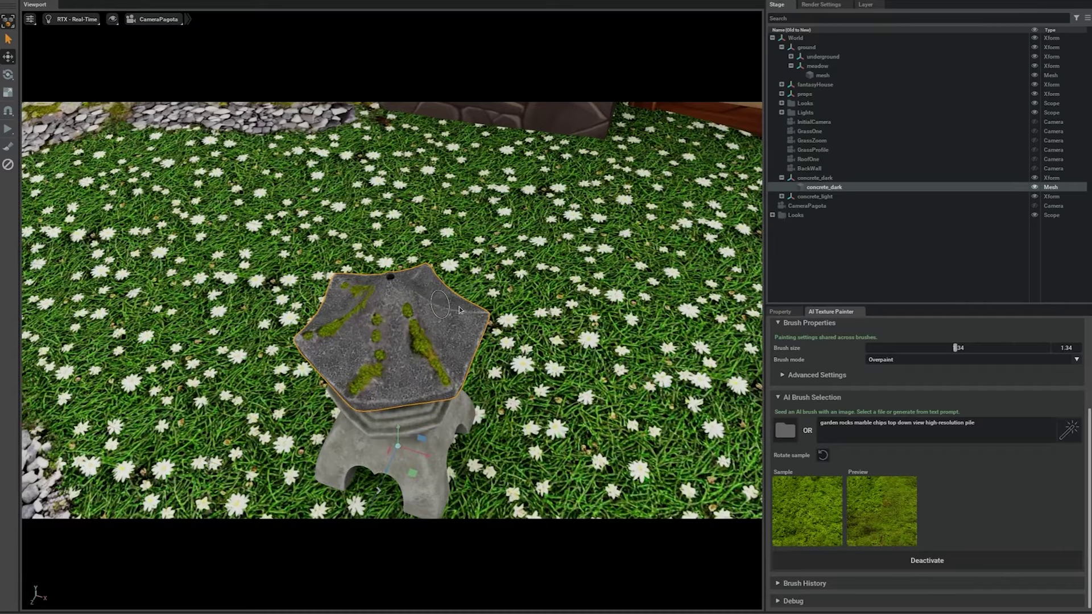
View the house roof through the RoofOne camera
left_click(158, 19)
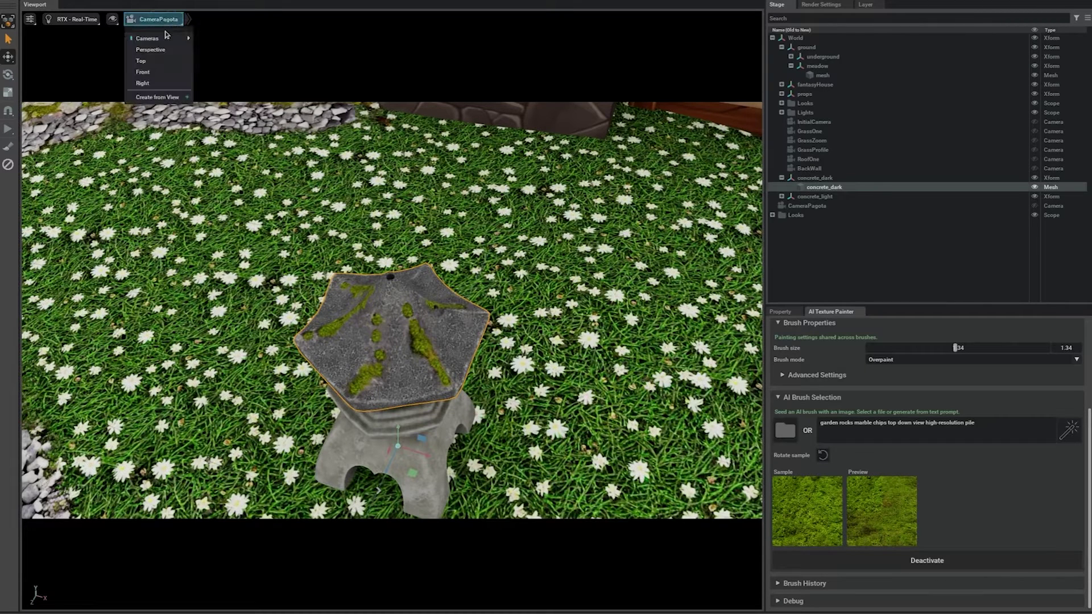
mouse_move(184, 40)
left_click(215, 111)
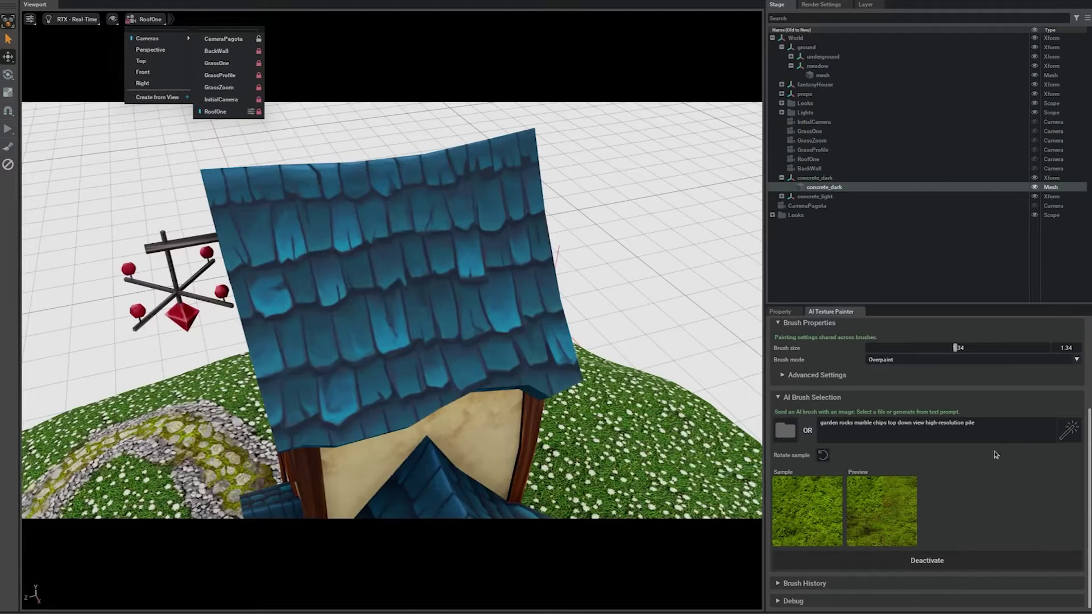
Deactivate the moss brush and create a blank paintable material on the house roof mesh
left_click(875, 564)
left_click(461, 291)
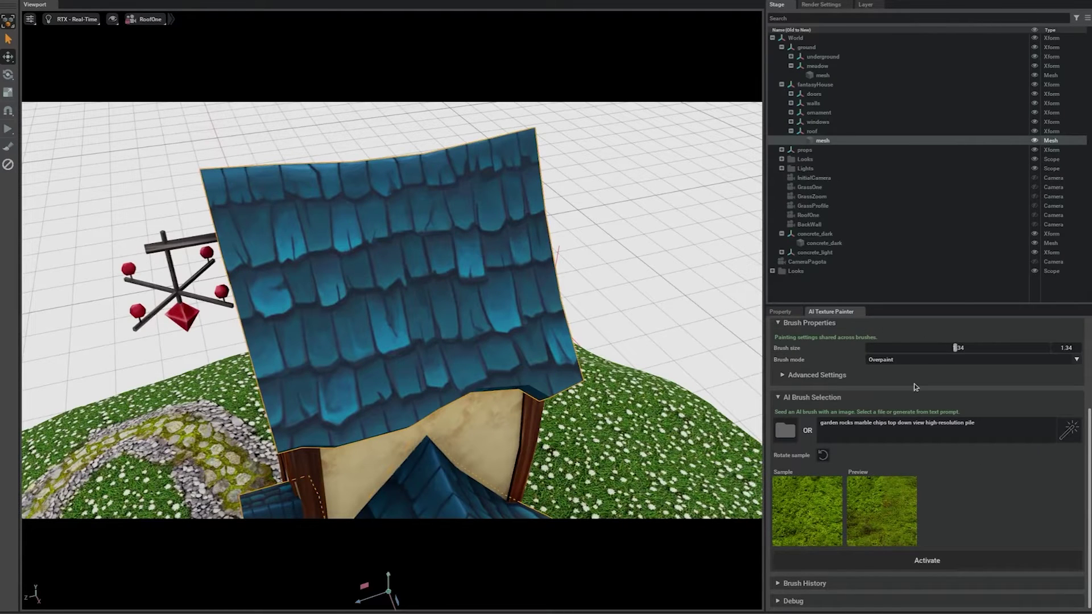
scroll(921, 389, "up", 3)
left_click(902, 420)
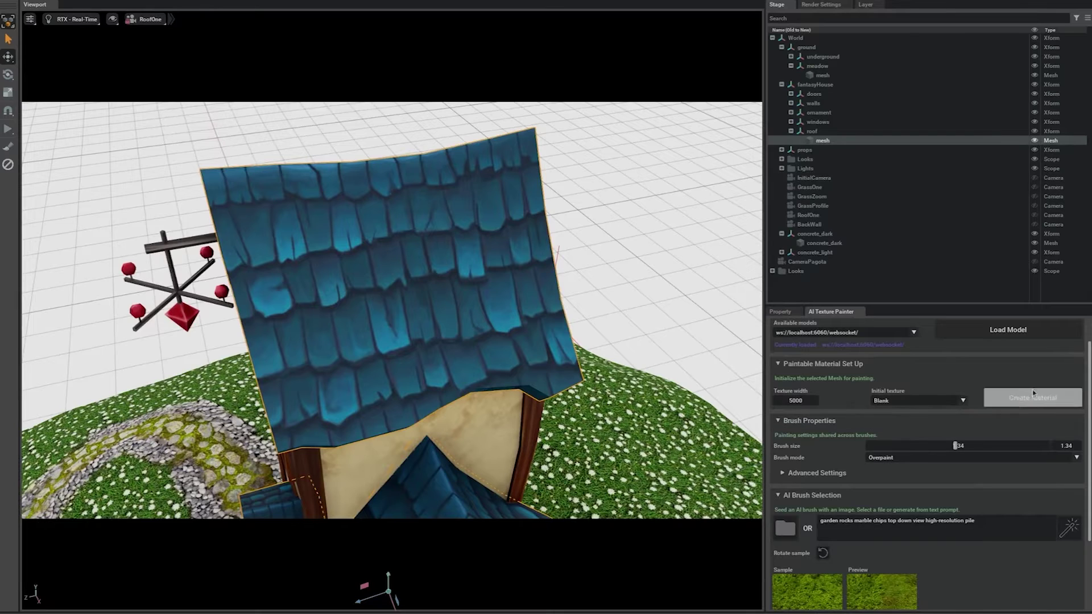
left_click(1032, 390)
scroll(939, 432, "down", 2)
Load choc_dark_hazel.png from texture/dessert as the brush sample, activate it, and paint the roof top
left_click(787, 463)
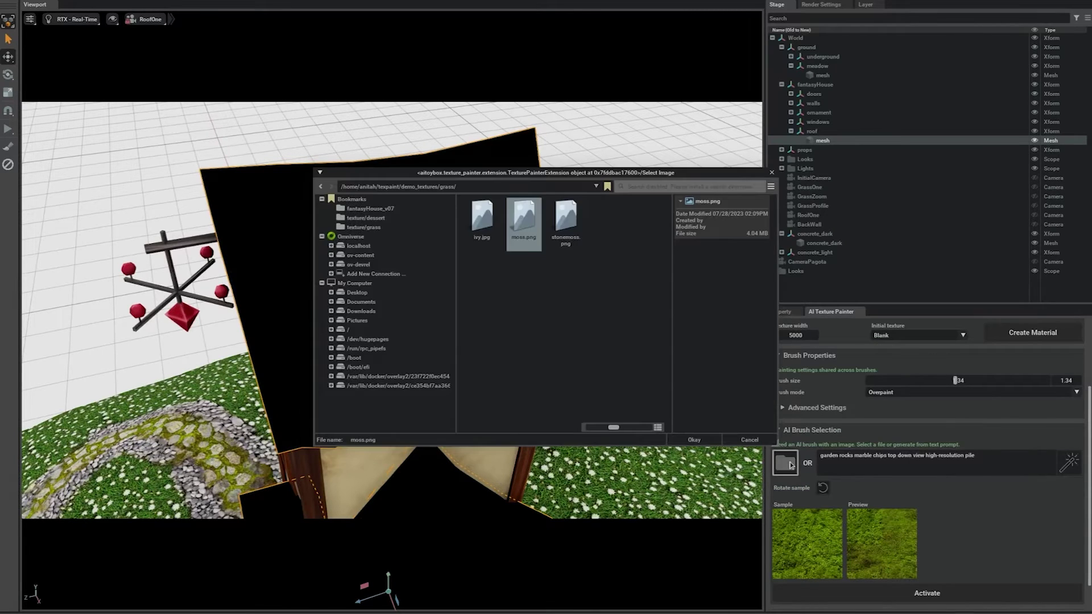
left_click(403, 220)
double_click(524, 228)
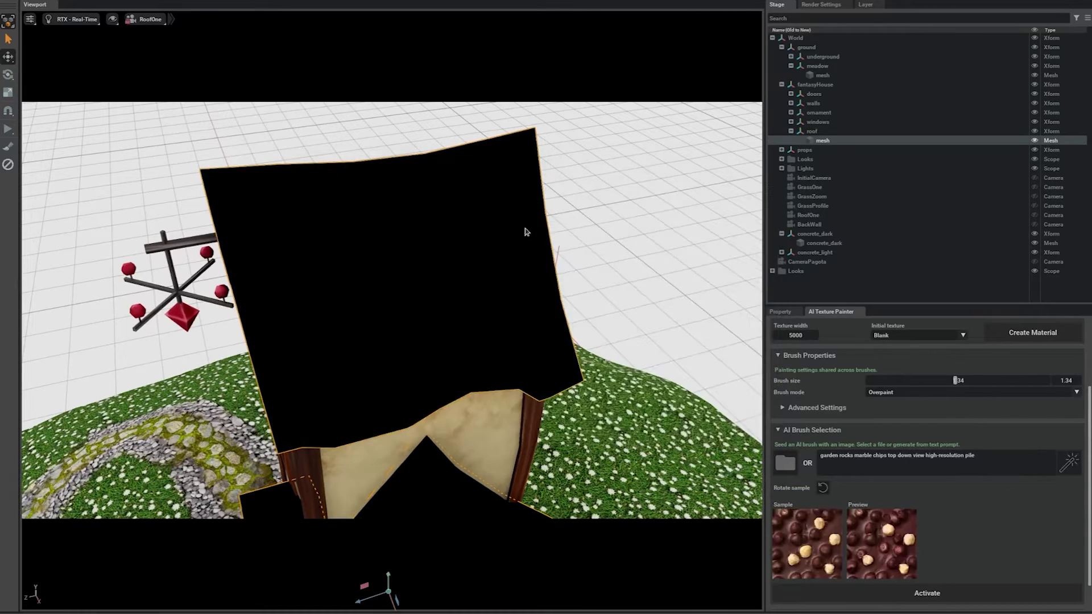
left_click(930, 594)
mouse_move(223, 190)
left_mouse_down()
mouse_move(282, 179)
mouse_move(292, 199)
mouse_move(316, 177)
mouse_move(361, 202)
left_mouse_up()
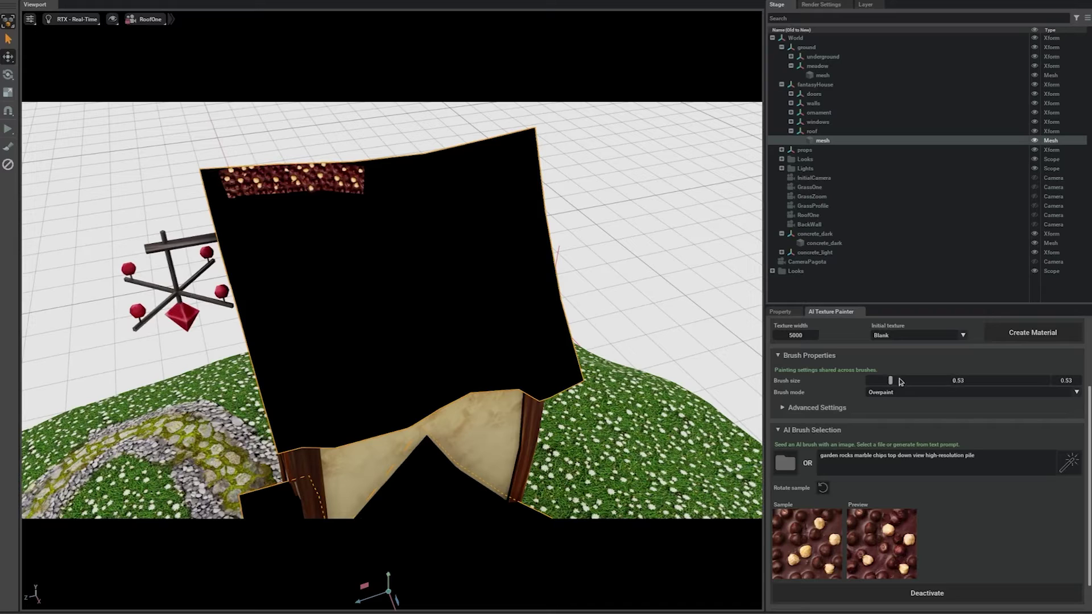
Raise the brush size to 1.5 and paint chocolate over the roof's upper-left area and corner
left_click(959, 381)
left_click_drag(968, 384, 968, 385)
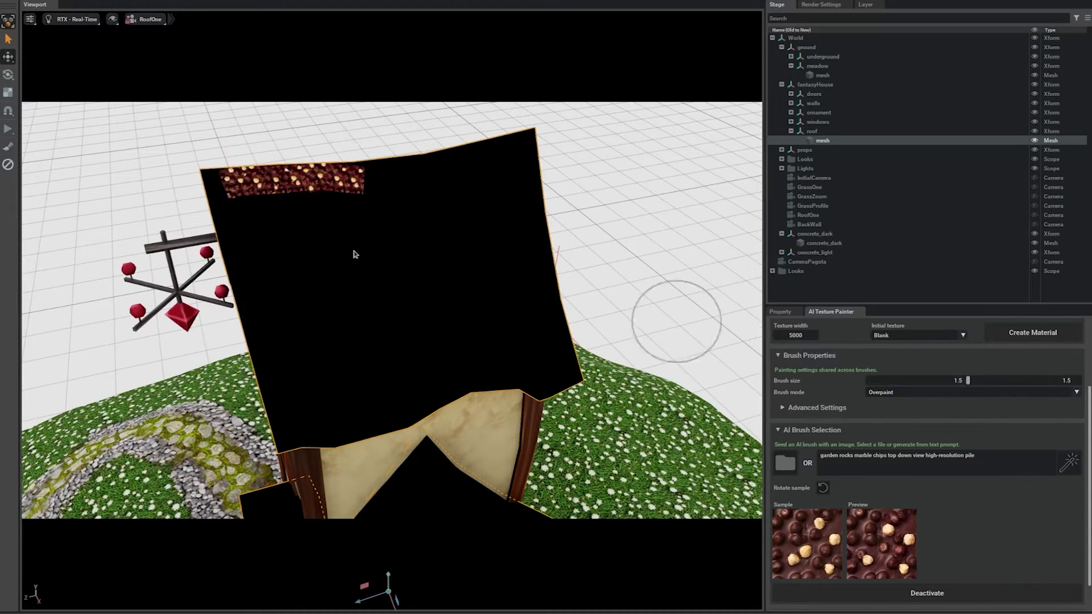
mouse_move(216, 194)
left_mouse_down()
mouse_move(237, 203)
mouse_move(385, 196)
mouse_move(444, 220)
mouse_move(463, 267)
mouse_move(437, 322)
mouse_move(390, 316)
mouse_move(387, 239)
left_mouse_up()
mouse_move(254, 167)
left_mouse_down()
mouse_move(298, 185)
mouse_move(211, 199)
mouse_move(210, 185)
left_mouse_up()
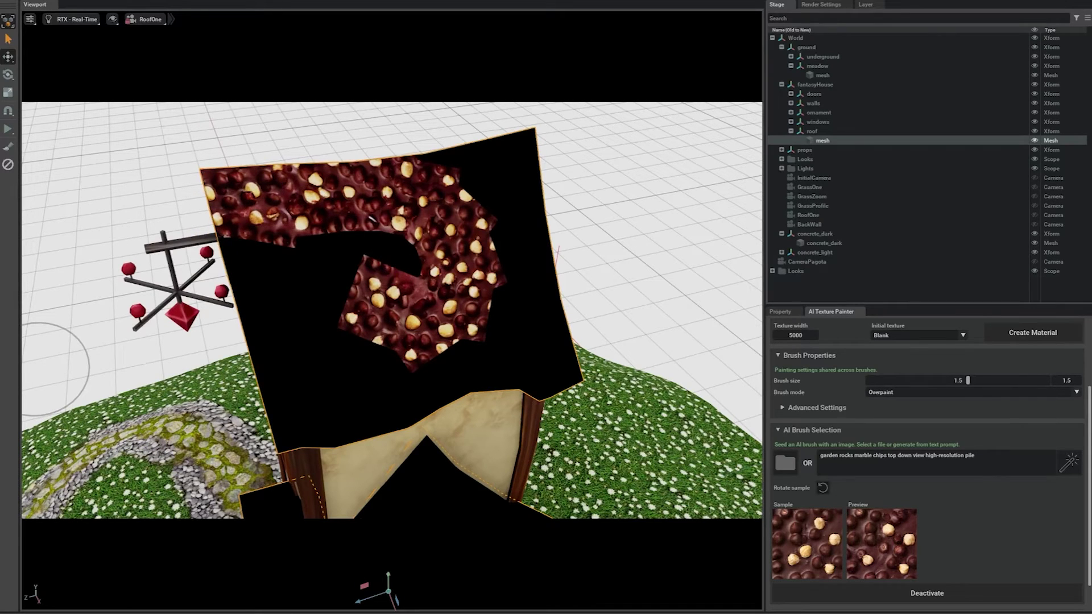
Load snowcookie.png as the brush sample and stamp it down the roof's right side
left_click(783, 464)
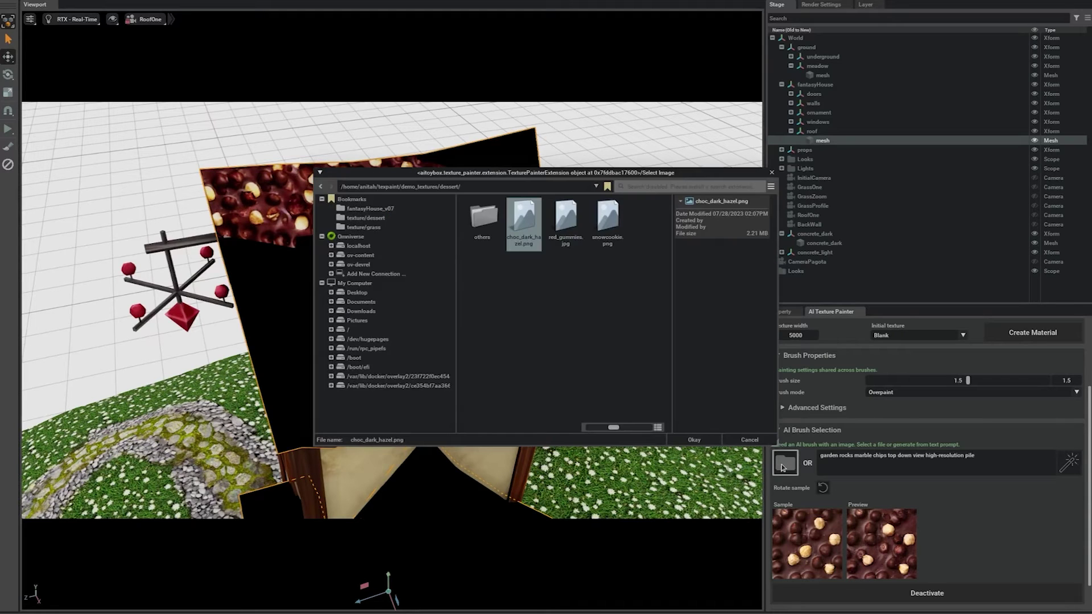
left_click(608, 226)
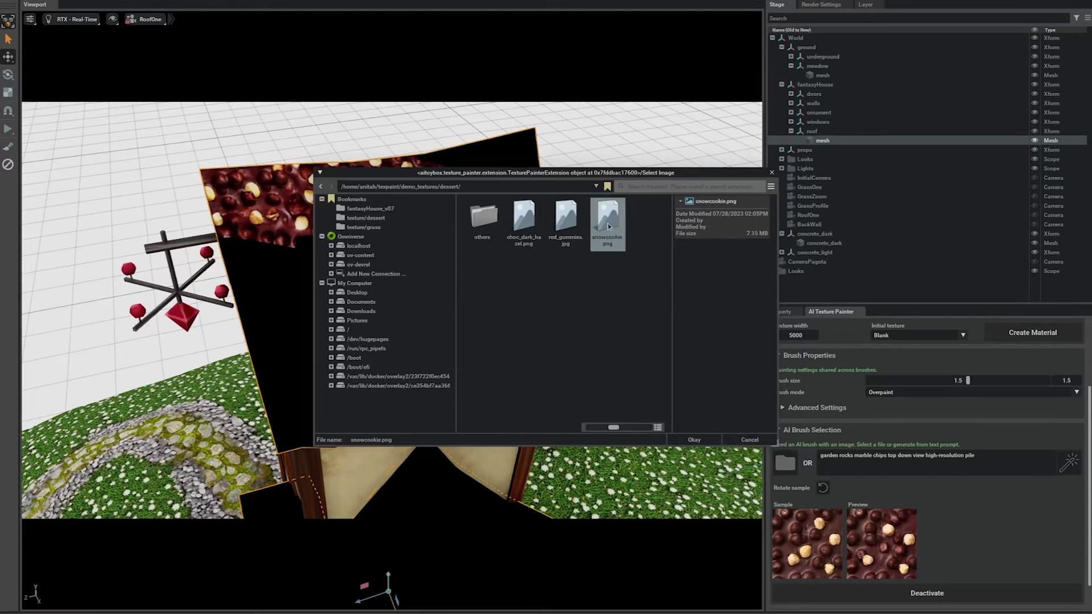
double_click(608, 227)
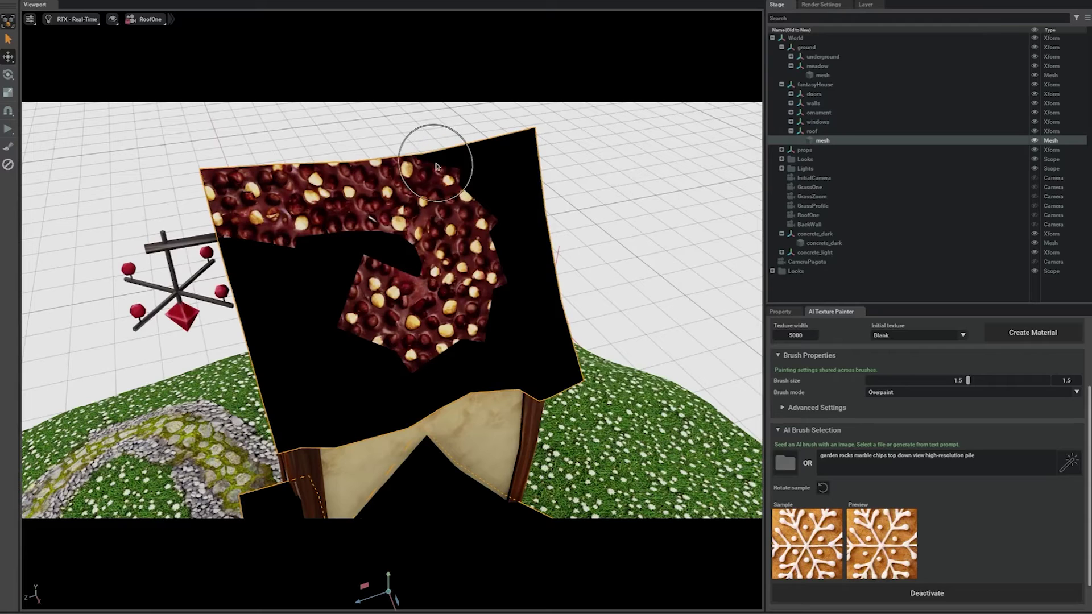
left_click(479, 168)
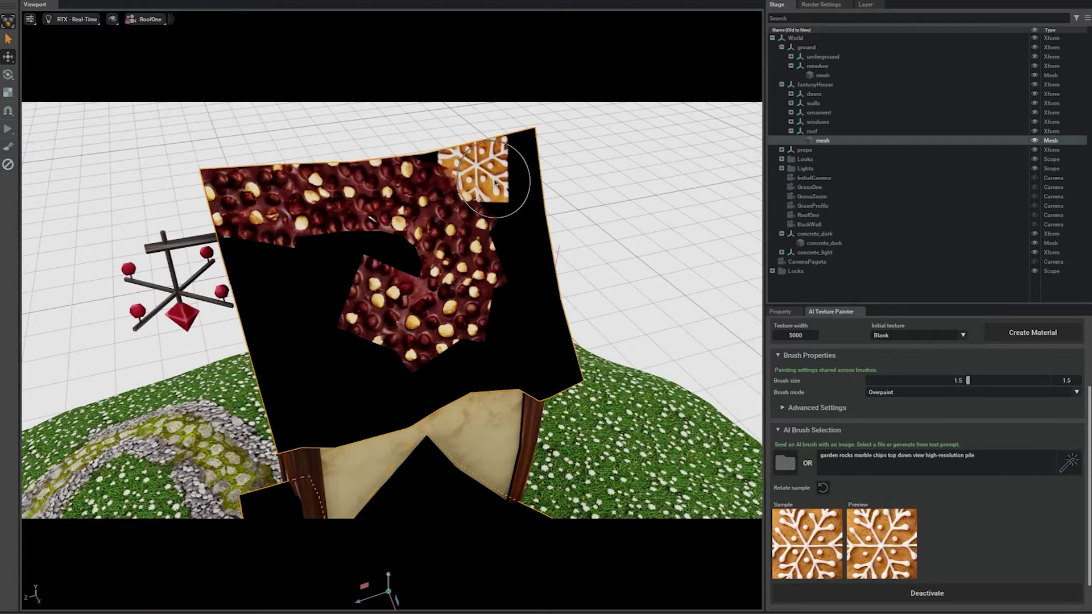
left_click(512, 218)
left_click(516, 233)
left_click(516, 272)
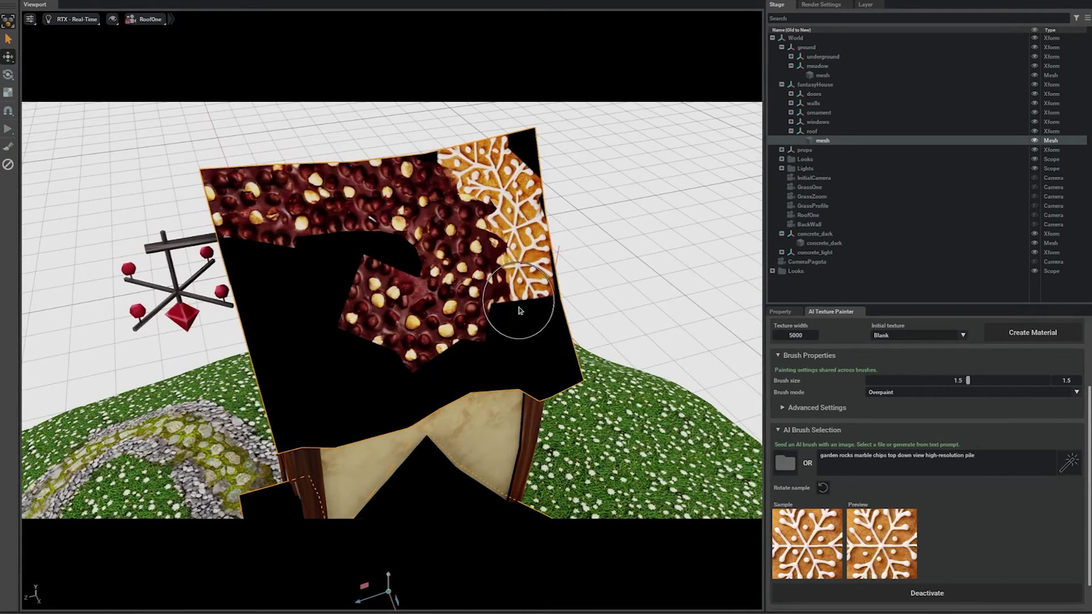
left_click(515, 310)
Stamp snow cookie along the roof's lower edge and around the central chocolate patch
left_click(494, 341)
left_click(475, 355)
left_click(452, 364)
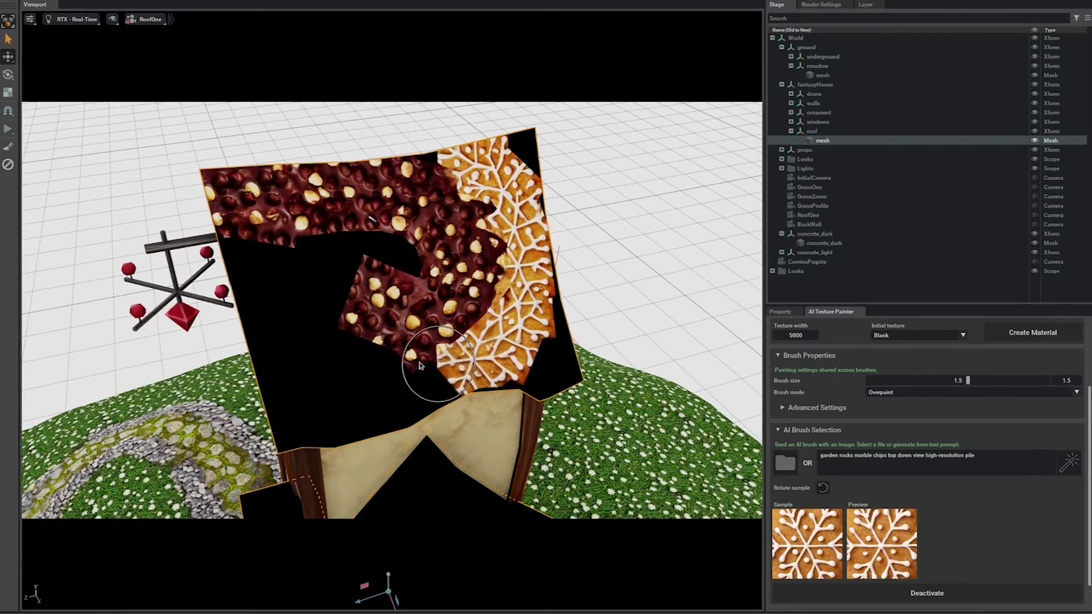
left_click(435, 367)
left_click(391, 354)
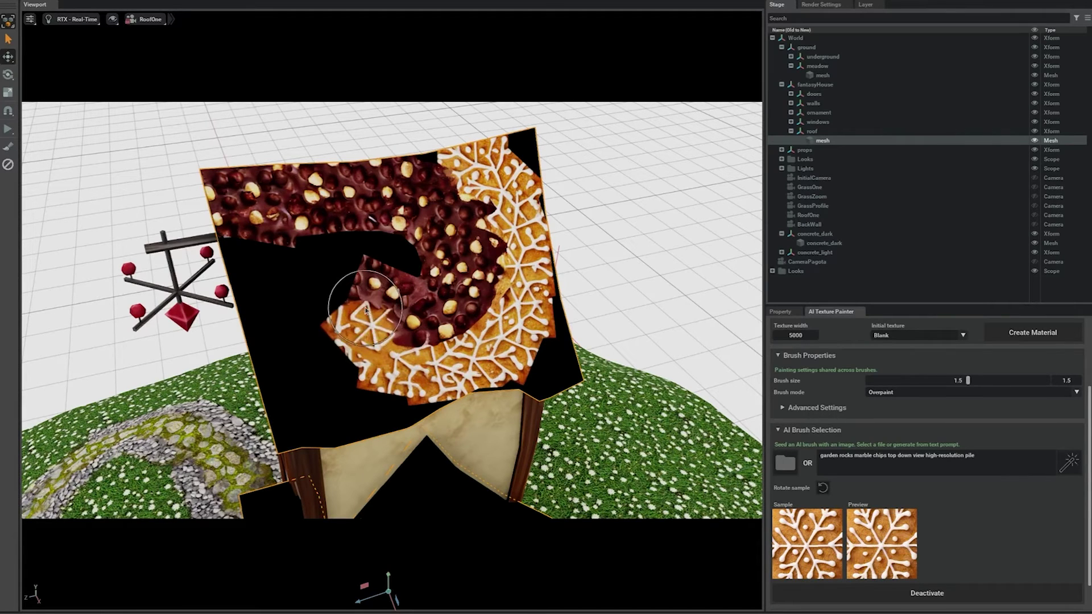
left_click(367, 323)
left_click(365, 287)
left_click(370, 277)
left_click(392, 268)
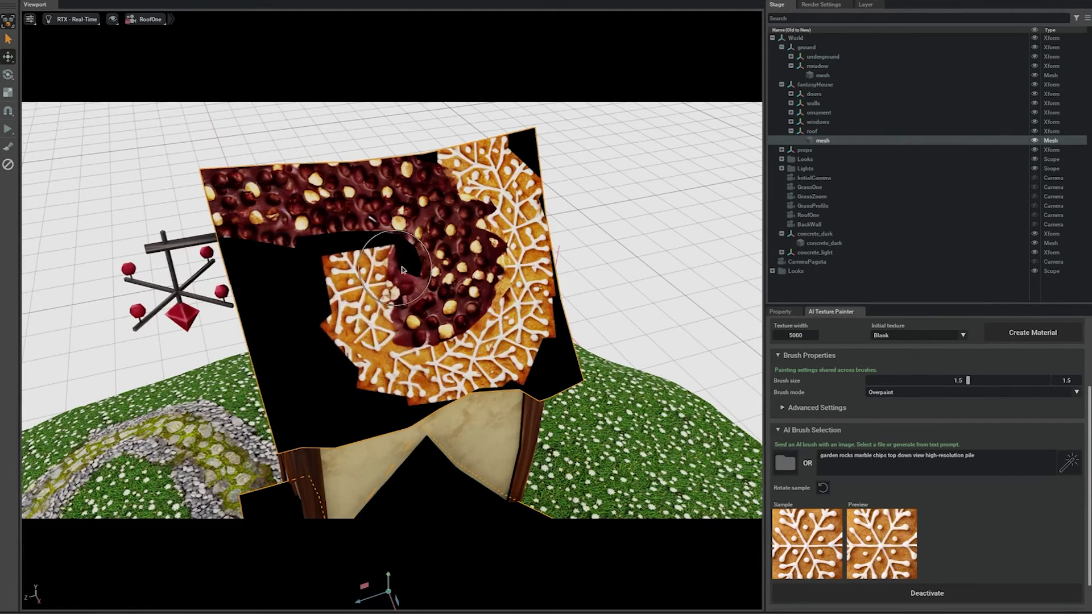
left_click(406, 269)
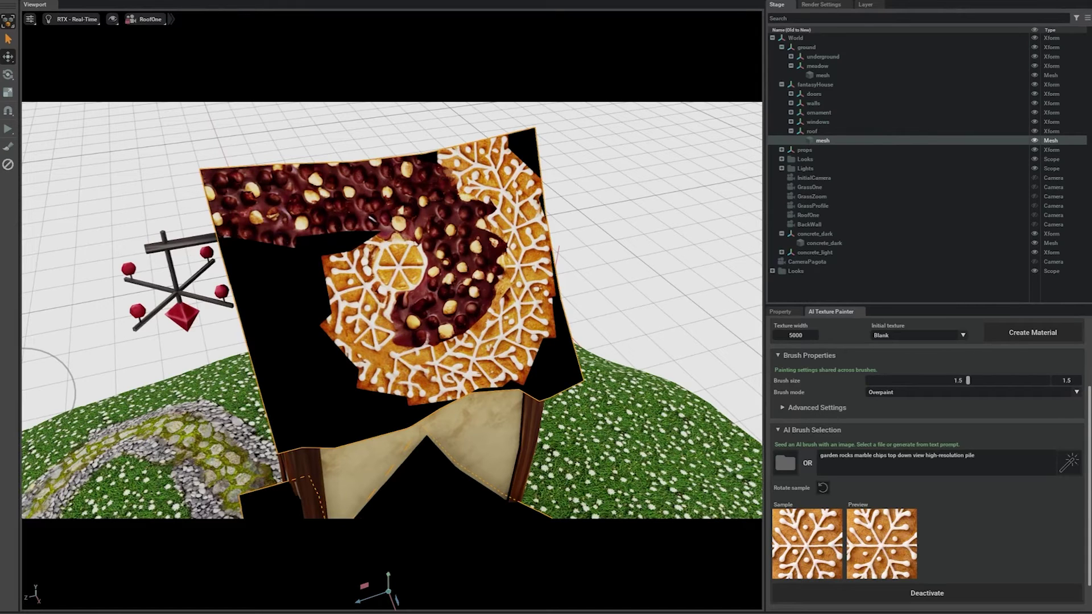
Change the brush prompt to 'rainbow gummies high-resolution pile' and paint gummies up the roof's right edge
left_click_drag(989, 458, 827, 442)
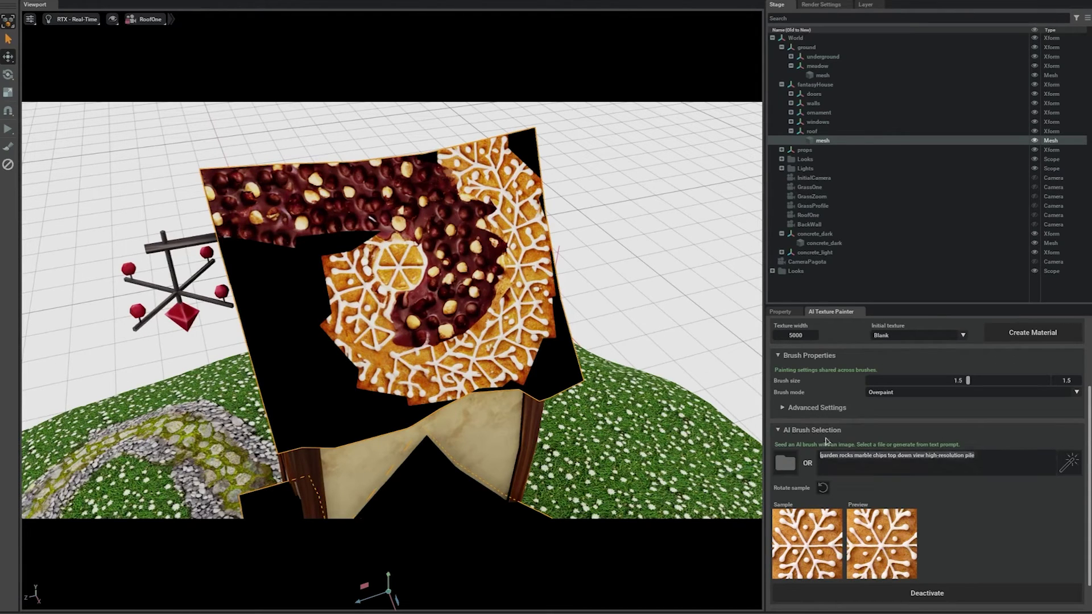
type("rainbow gummies high-resolution pile")
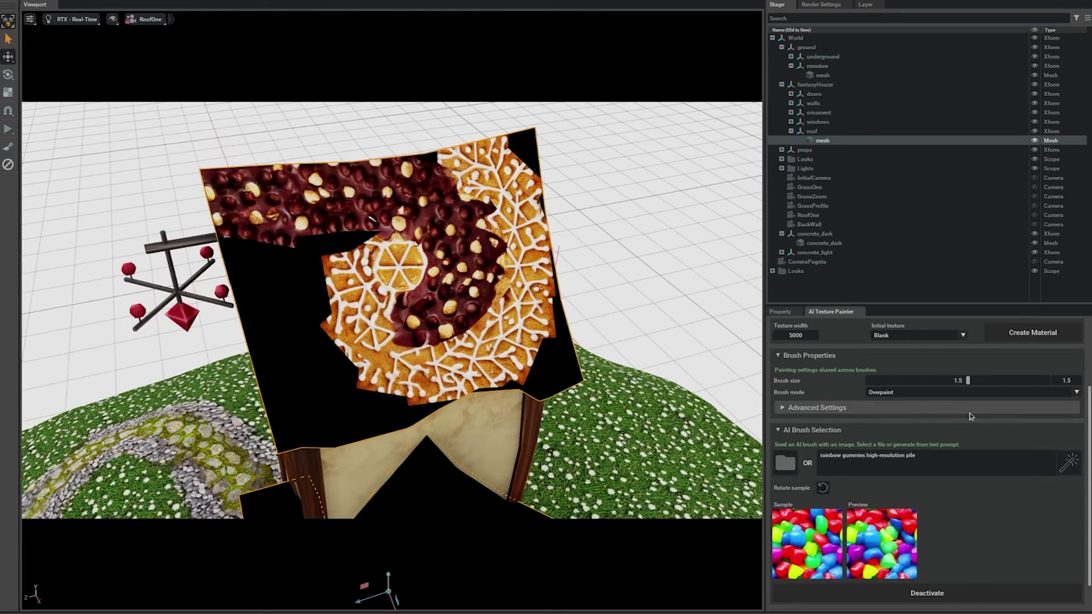
scroll(910, 432, "down", 1)
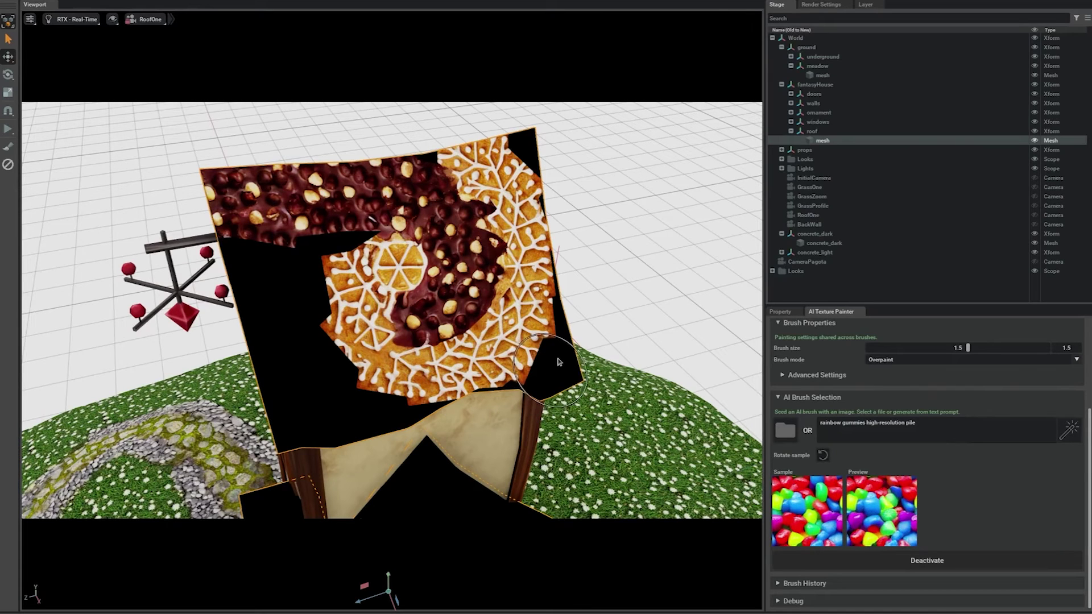
left_click_drag(556, 360, 560, 307)
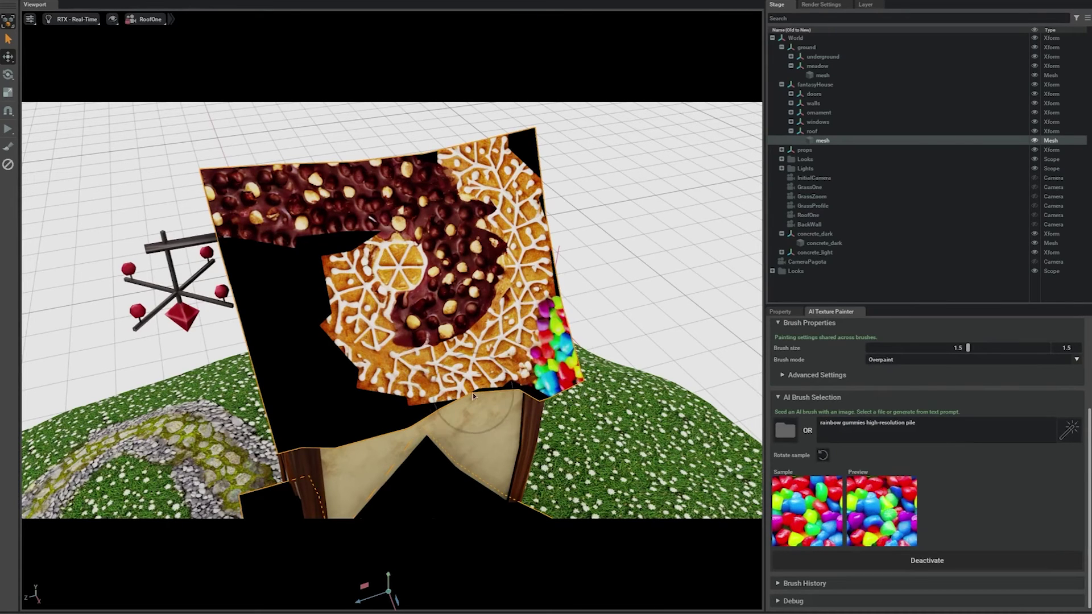
Fill the roof's lower middle and left black strip with gummies, then paint ivy down the upper wall
mouse_move(443, 404)
left_mouse_down()
mouse_move(376, 418)
mouse_move(321, 398)
mouse_move(278, 267)
mouse_move(327, 261)
mouse_move(341, 239)
mouse_move(418, 257)
mouse_move(431, 272)
mouse_move(347, 241)
mouse_move(250, 264)
mouse_move(233, 302)
mouse_move(259, 310)
left_mouse_up()
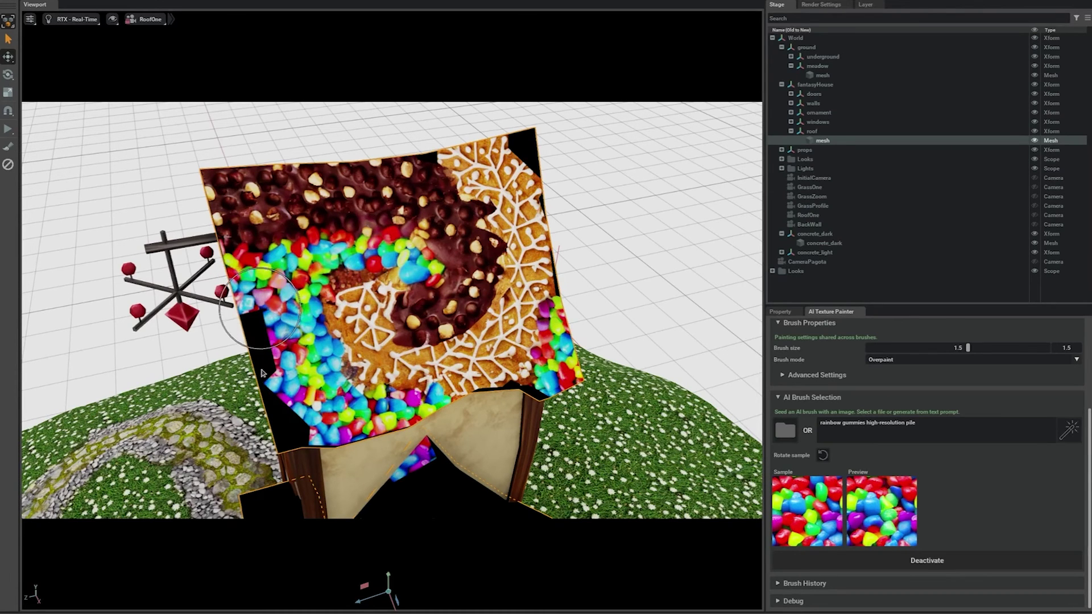
mouse_move(261, 373)
left_mouse_down()
mouse_move(259, 392)
mouse_move(298, 449)
mouse_move(307, 364)
left_mouse_up()
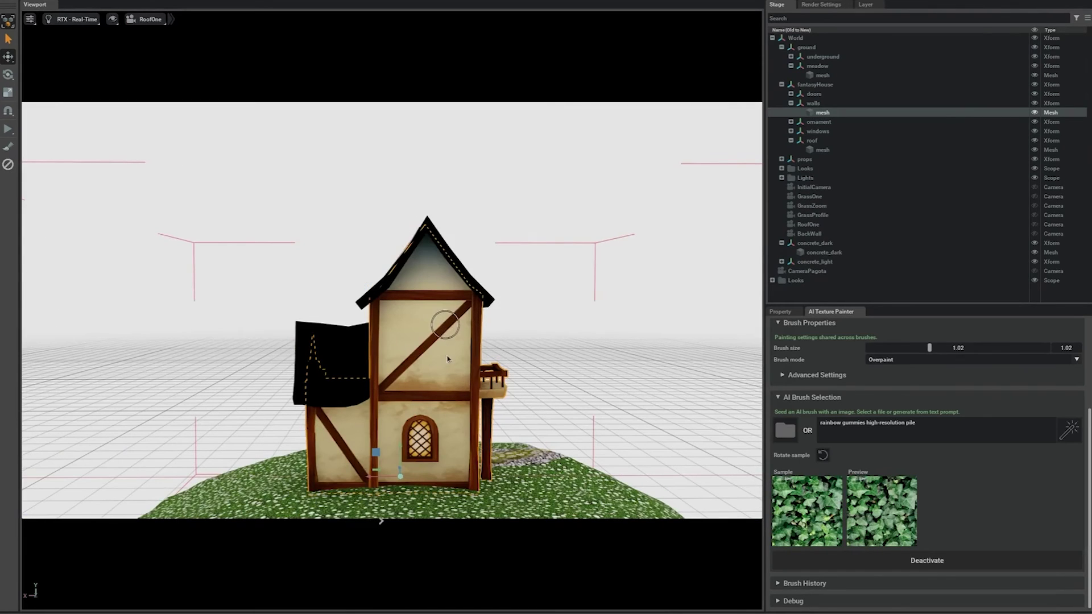
left_click_drag(448, 359, 457, 477)
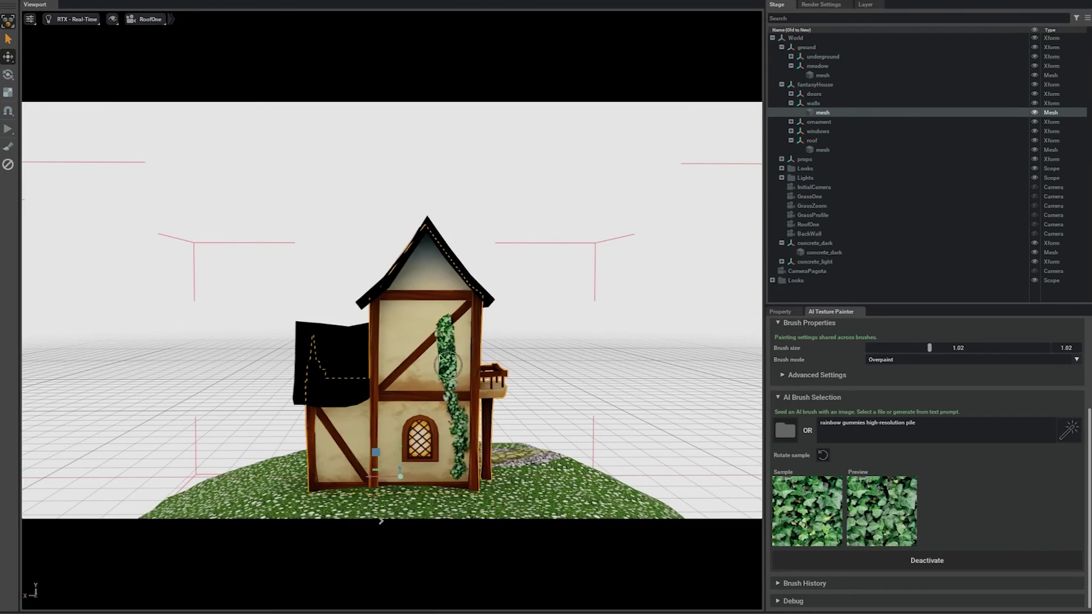
Drag the ivy from the existing vine up-left under the house's gable
mouse_move(435, 342)
left_mouse_down()
mouse_move(410, 293)
mouse_move(417, 279)
mouse_move(452, 283)
mouse_move(449, 272)
mouse_move(455, 295)
left_mouse_up()
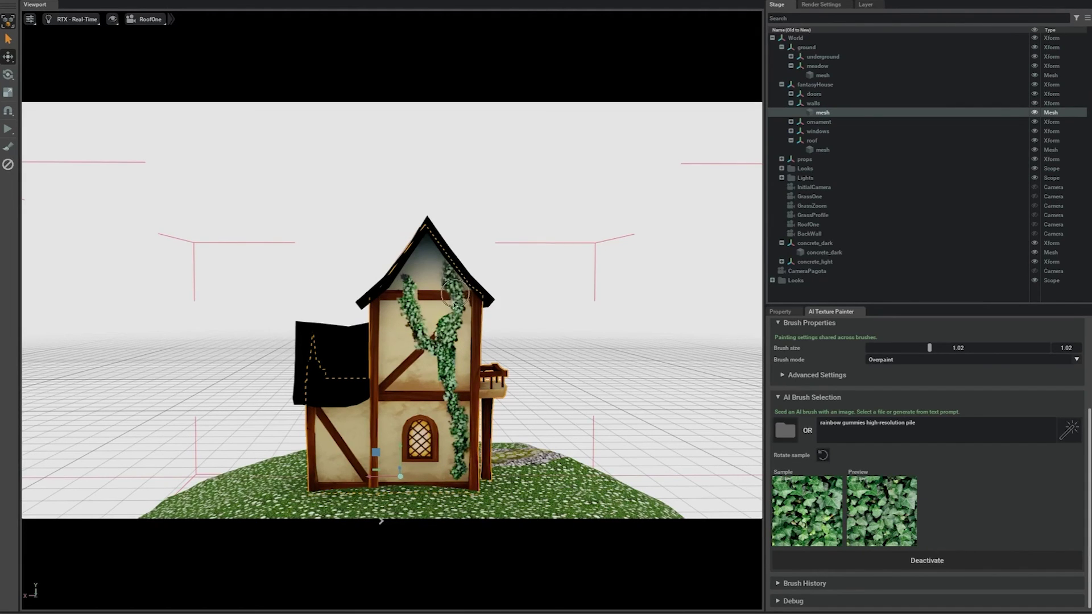